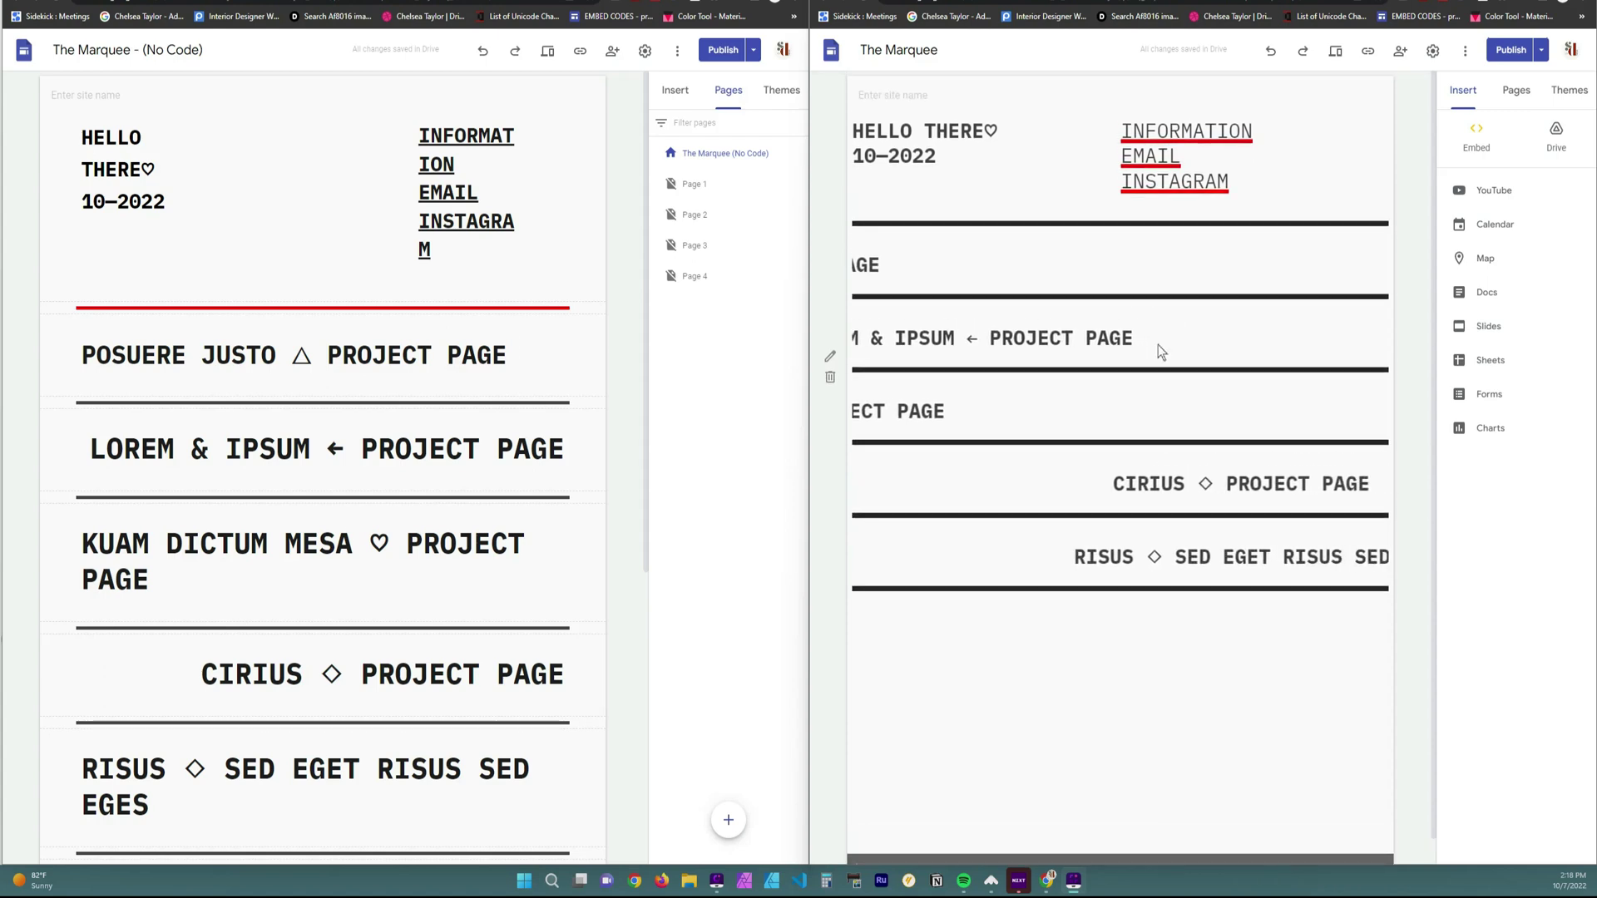
Show the site's Pages list and preview the HTML-embed Marquee site with its scrolling rows.
{"action": "scroll", "coordinate": [1121, 211], "scroll_direction": "down", "scroll_amount": 1}
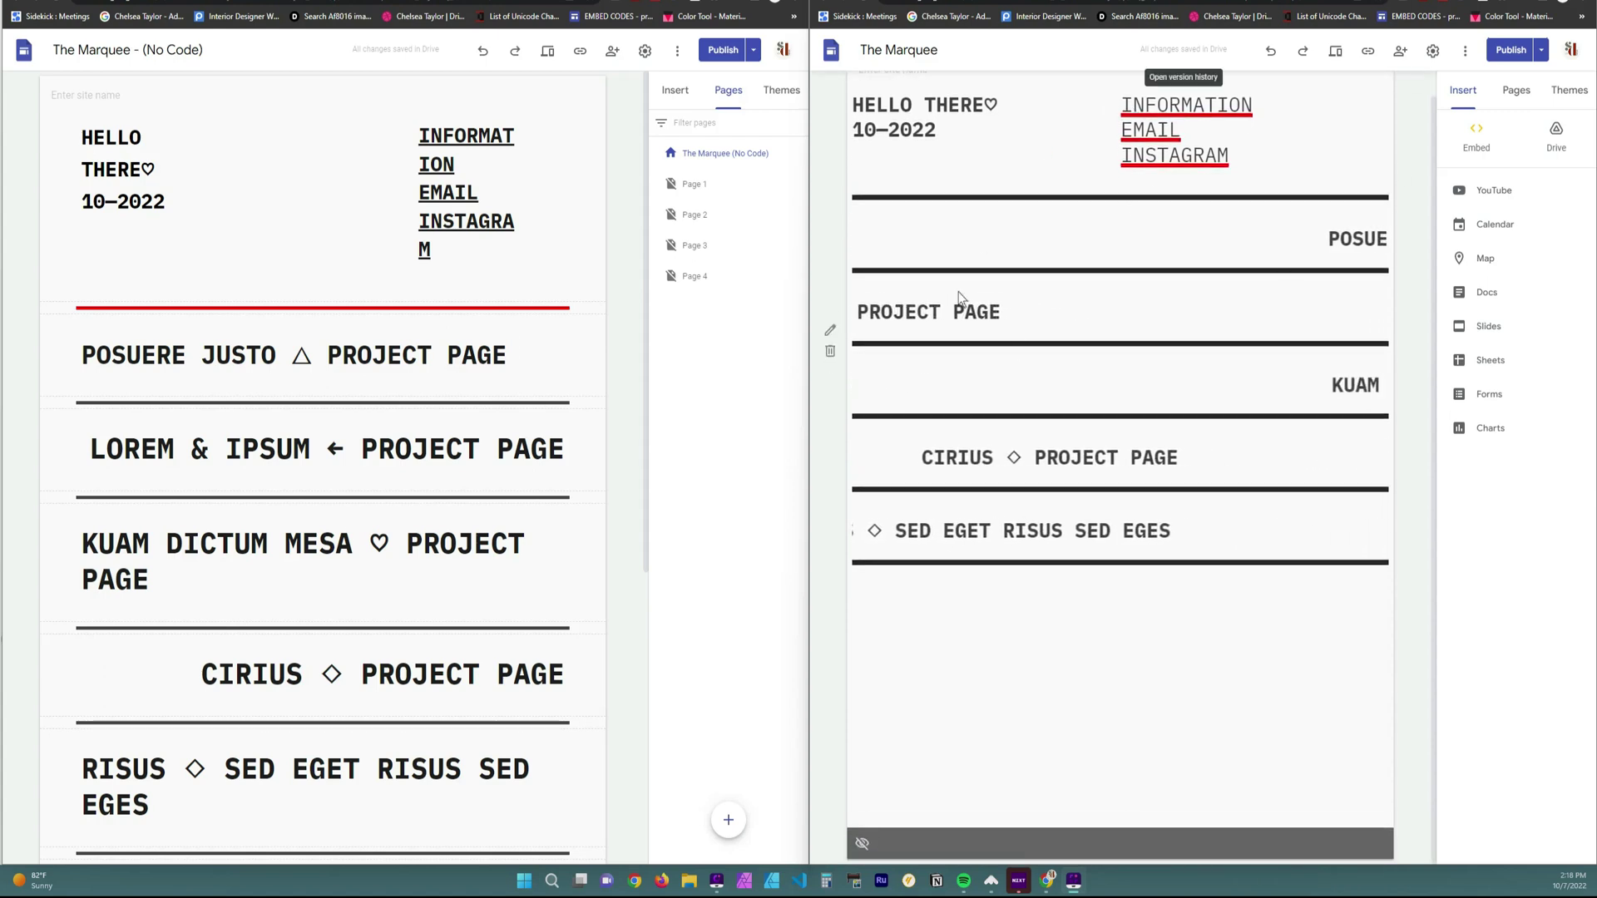
{"action": "left_click", "coordinate": [1530, 91]}
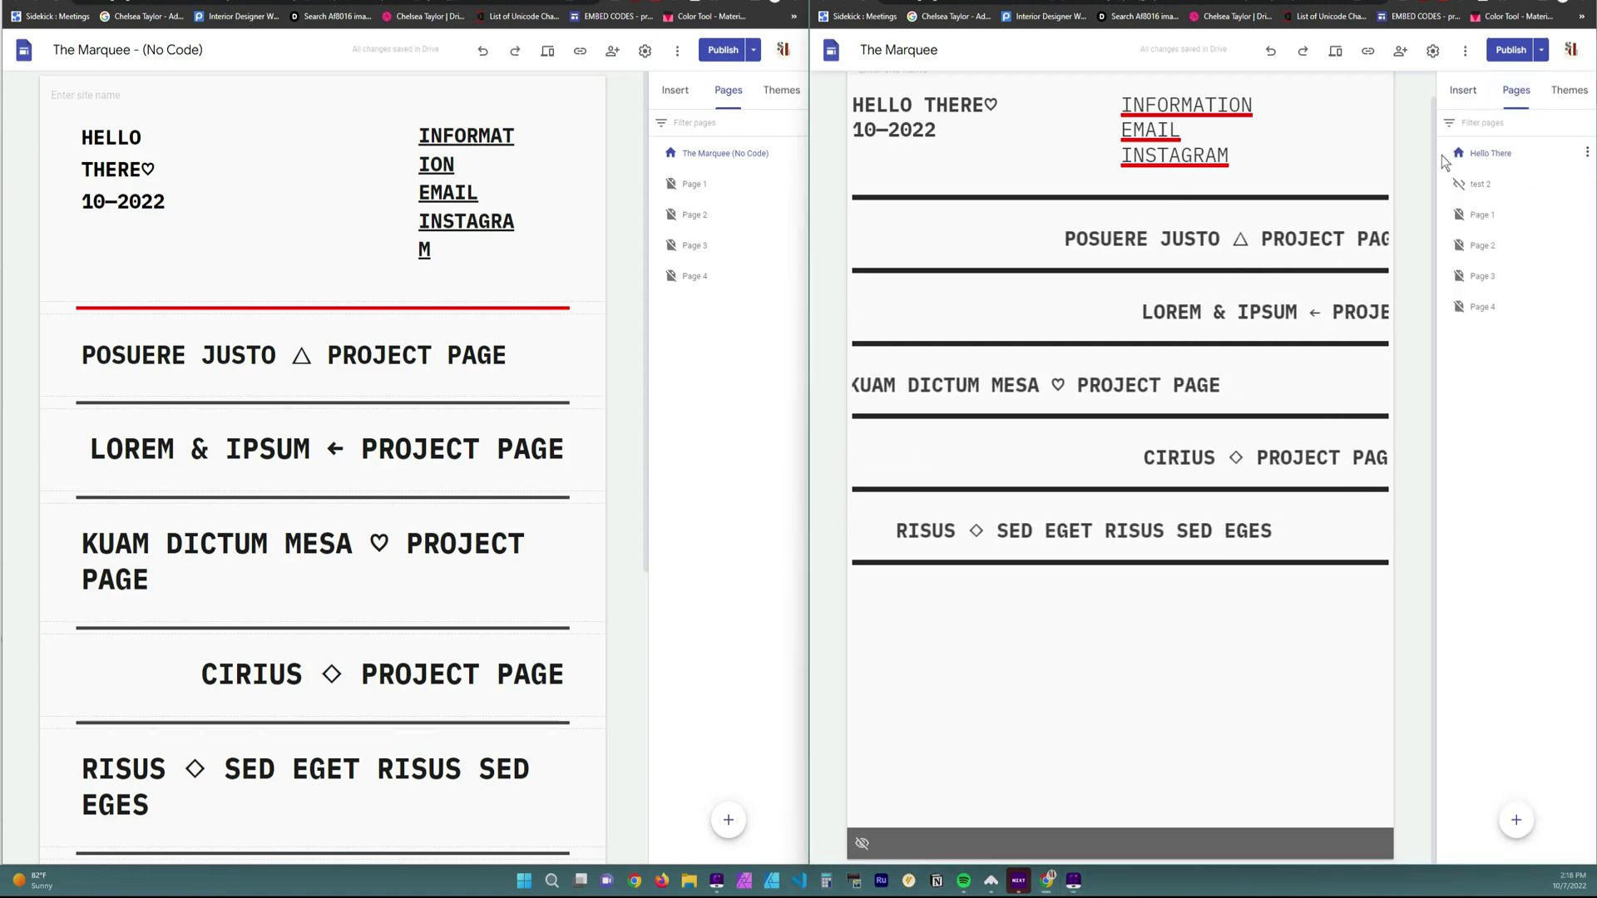
{"action": "left_click", "coordinate": [1335, 51]}
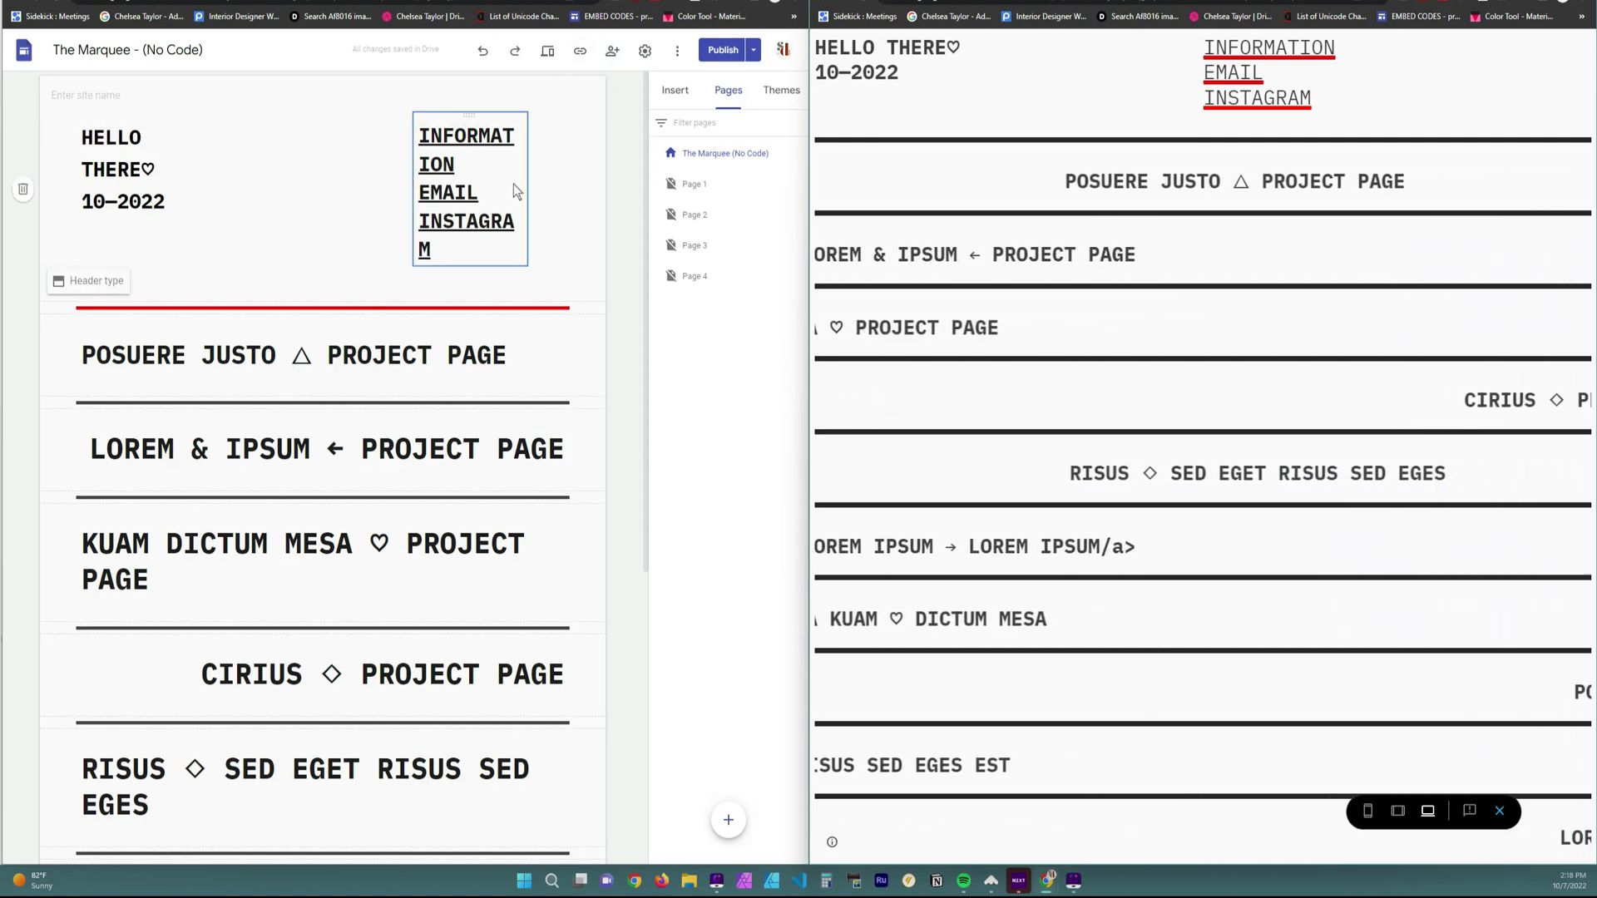
Select the HELLO THERE header and the INFORMATION/EMAIL/INSTAGRAM links block, then preview the no-code site.
{"action": "left_click", "coordinate": [125, 166]}
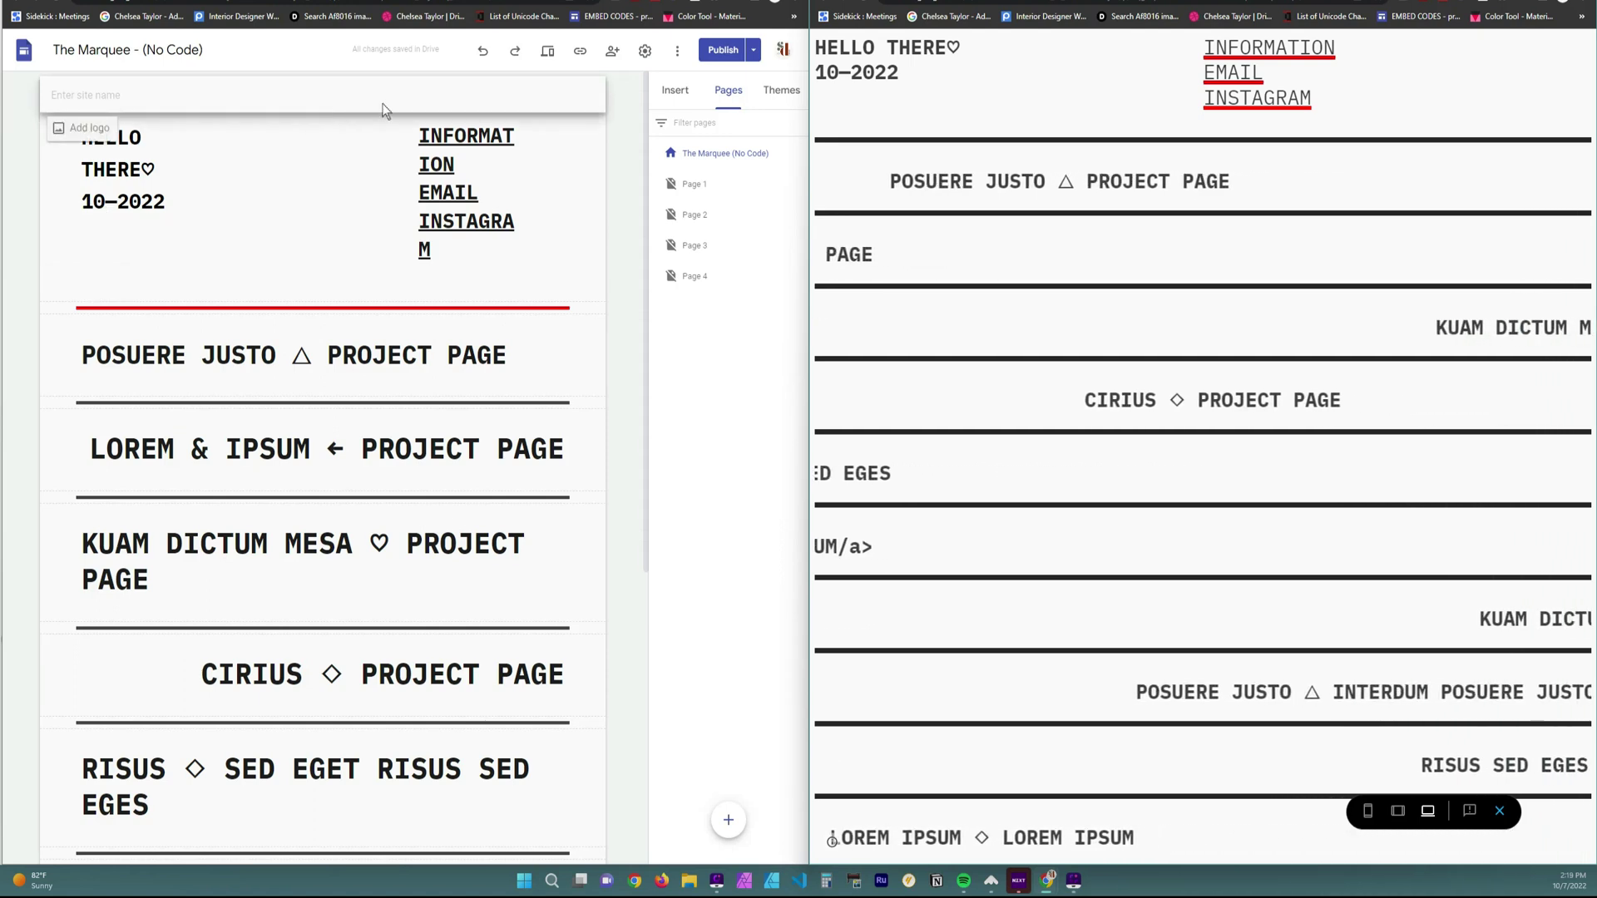
{"action": "left_click", "coordinate": [465, 191]}
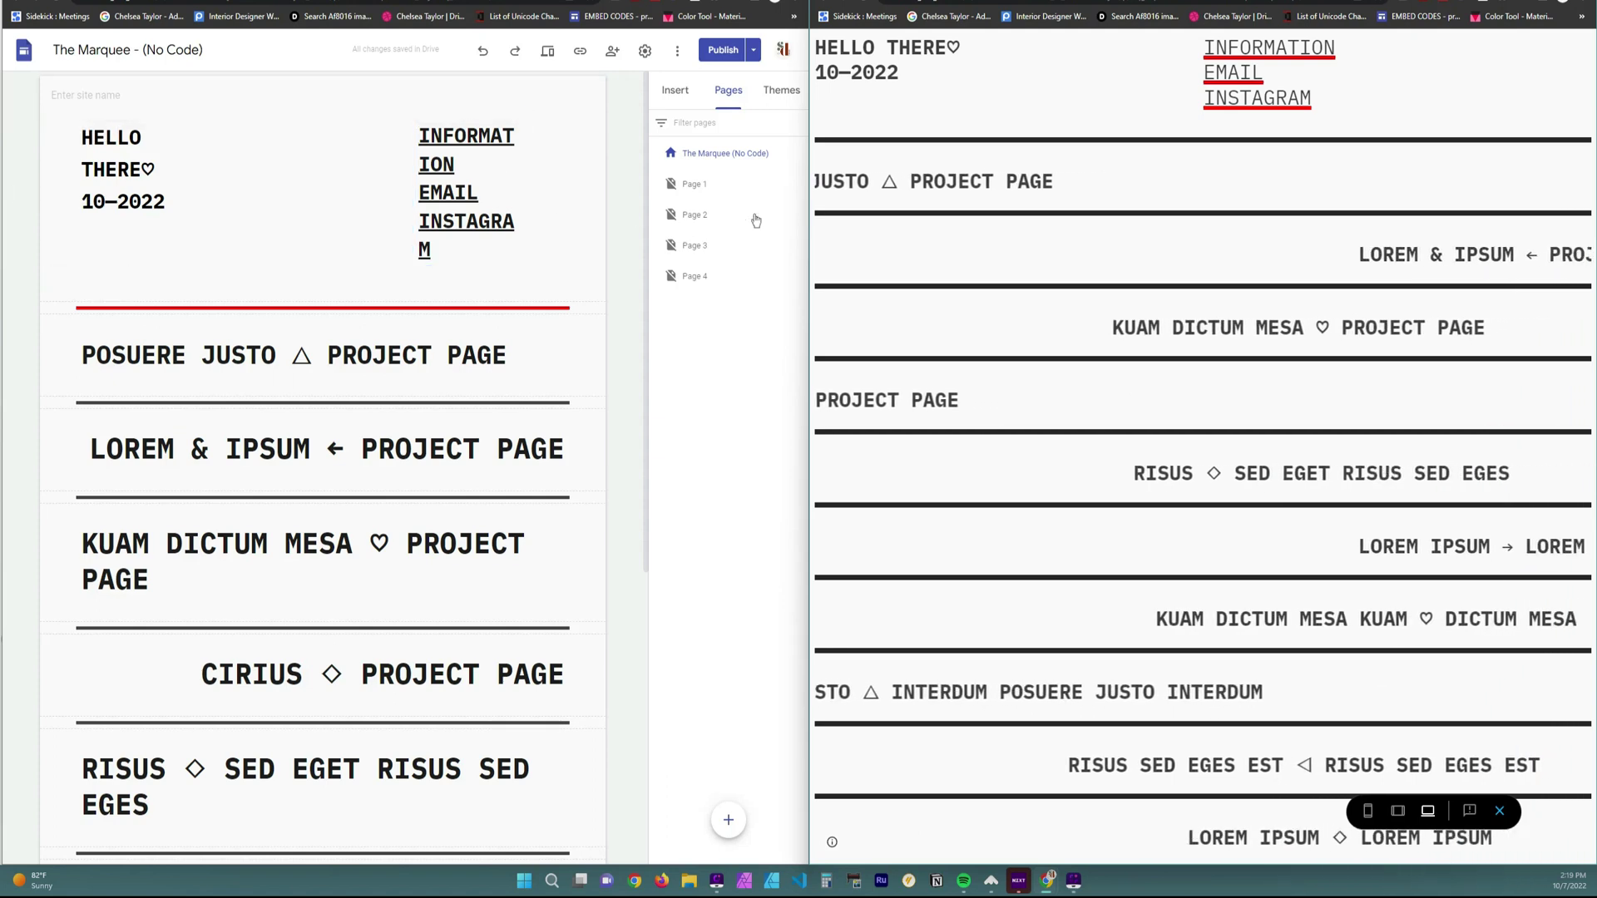
{"action": "left_click", "coordinate": [549, 51]}
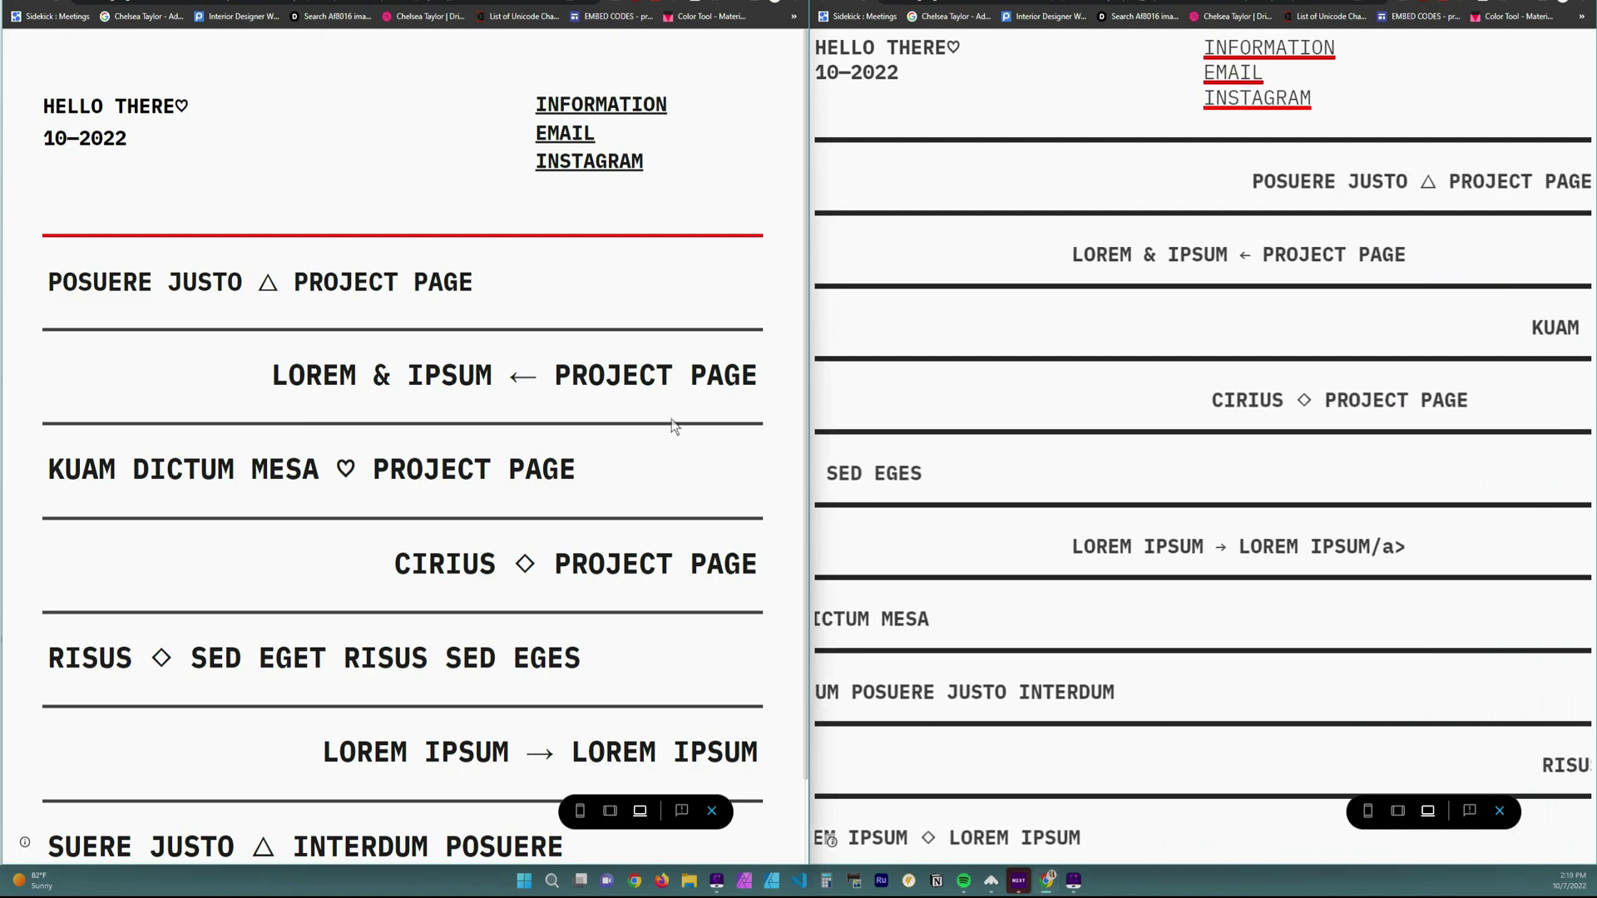
Maximize the no-code Marquee preview window to full screen.
{"action": "scroll", "coordinate": [665, 632], "scroll_direction": "down", "scroll_amount": 1}
{"action": "scroll", "coordinate": [685, 592], "scroll_direction": "up", "scroll_amount": 1}
{"action": "mouse_move", "coordinate": [764, 3]}
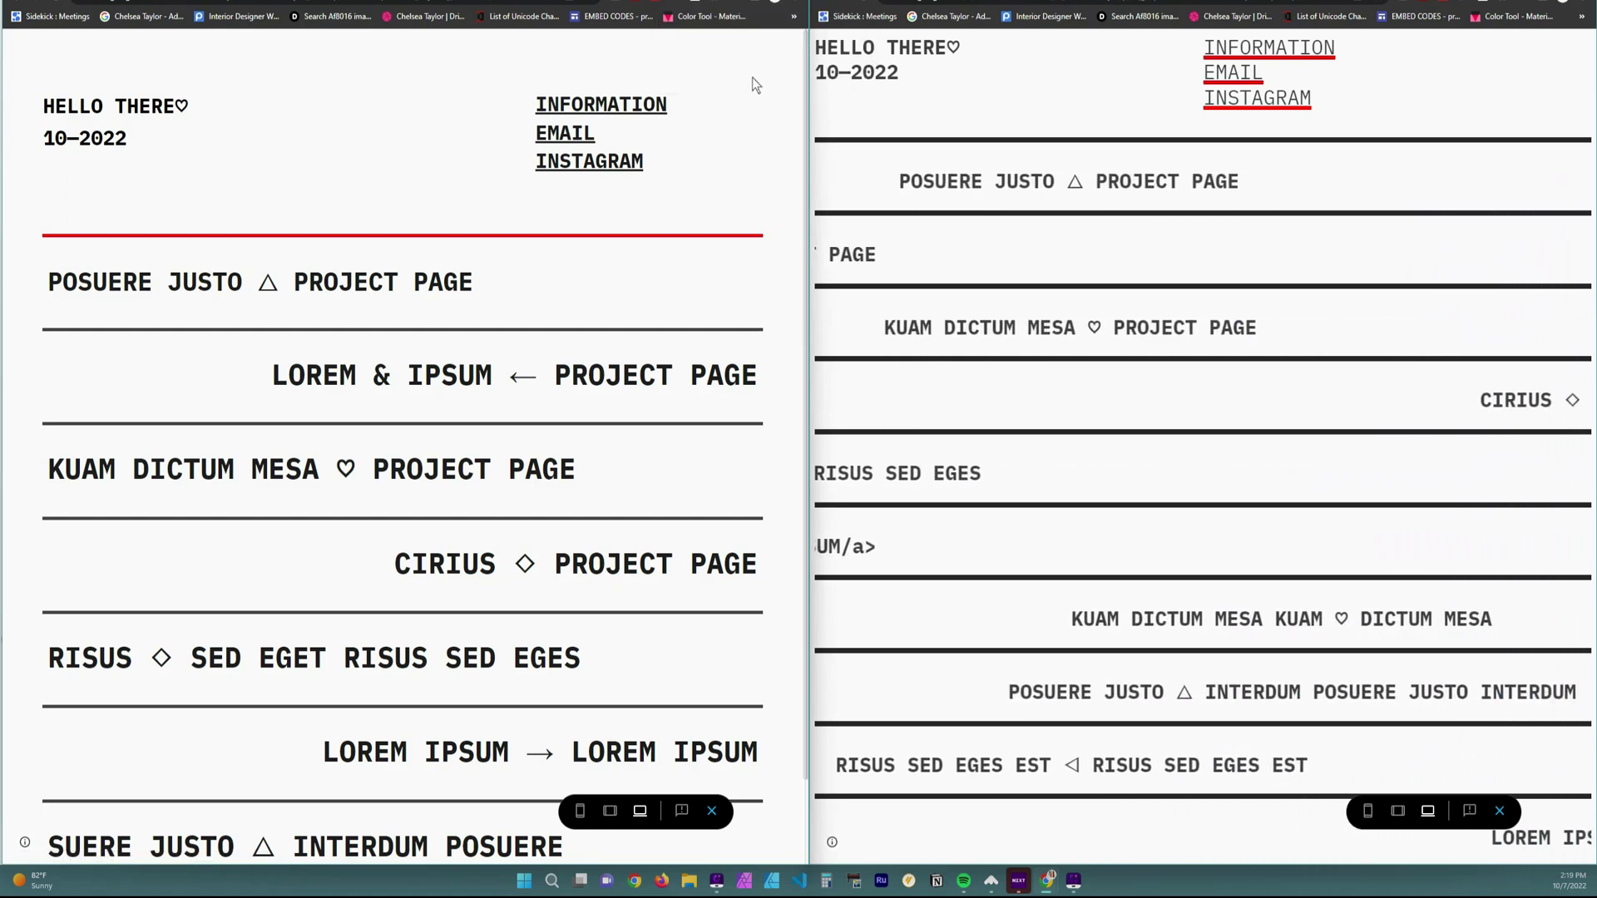
{"action": "left_click", "coordinate": [764, 3]}
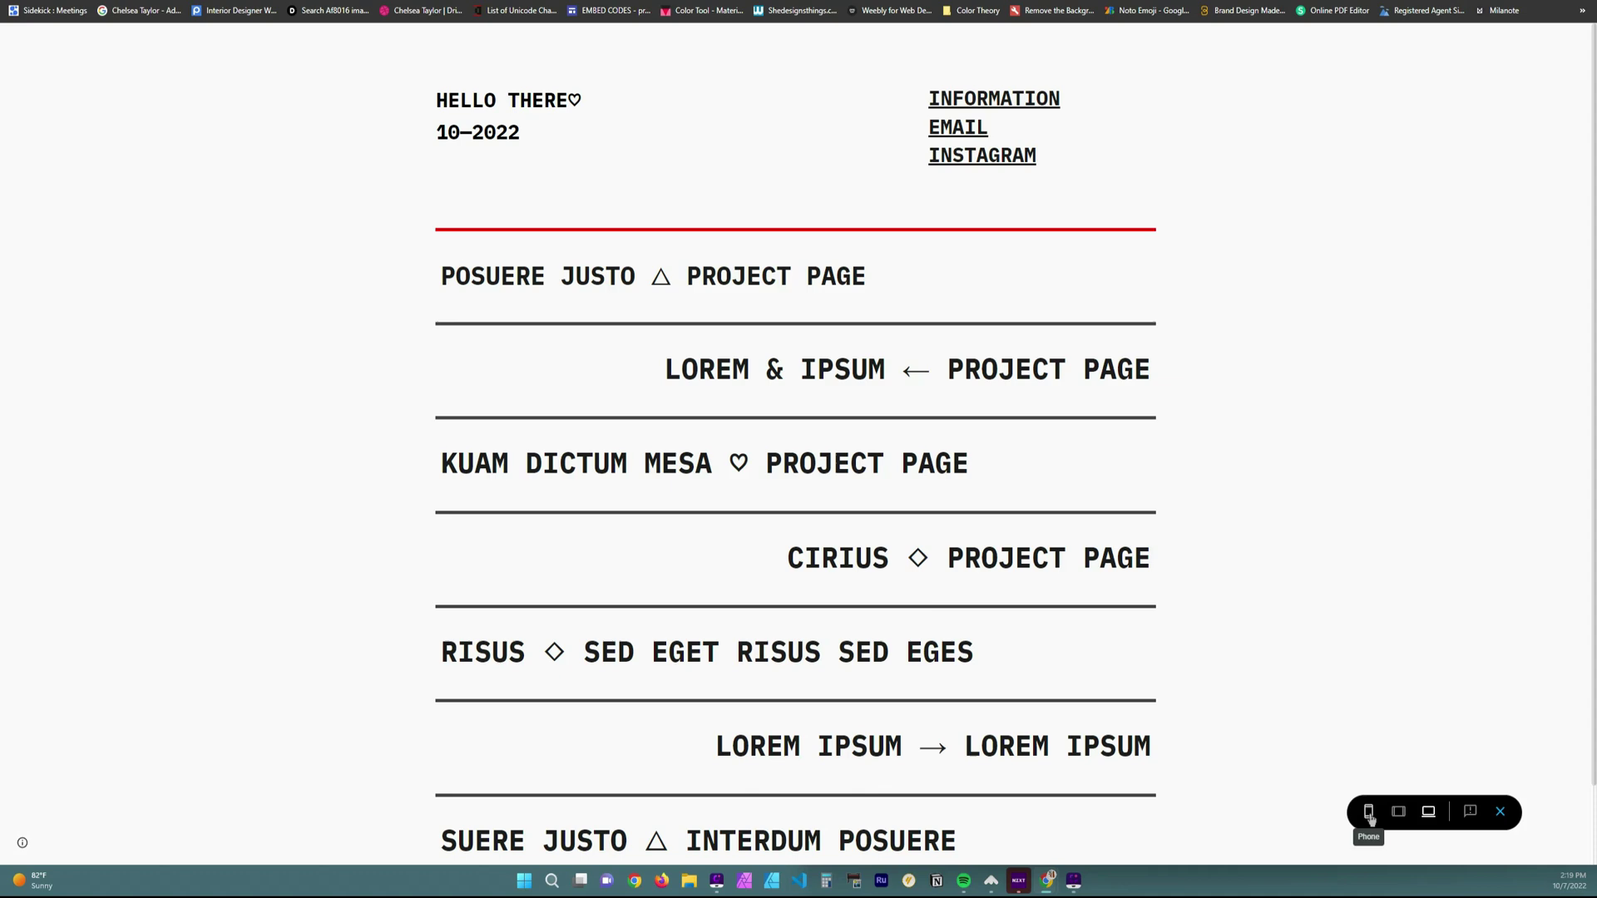
Check the page layout at Phone width, then switch back to Desktop view.
{"action": "left_click", "coordinate": [1368, 812]}
{"action": "scroll", "coordinate": [823, 299], "scroll_direction": "down", "scroll_amount": 3}
{"action": "scroll", "coordinate": [826, 296], "scroll_direction": "up", "scroll_amount": 3}
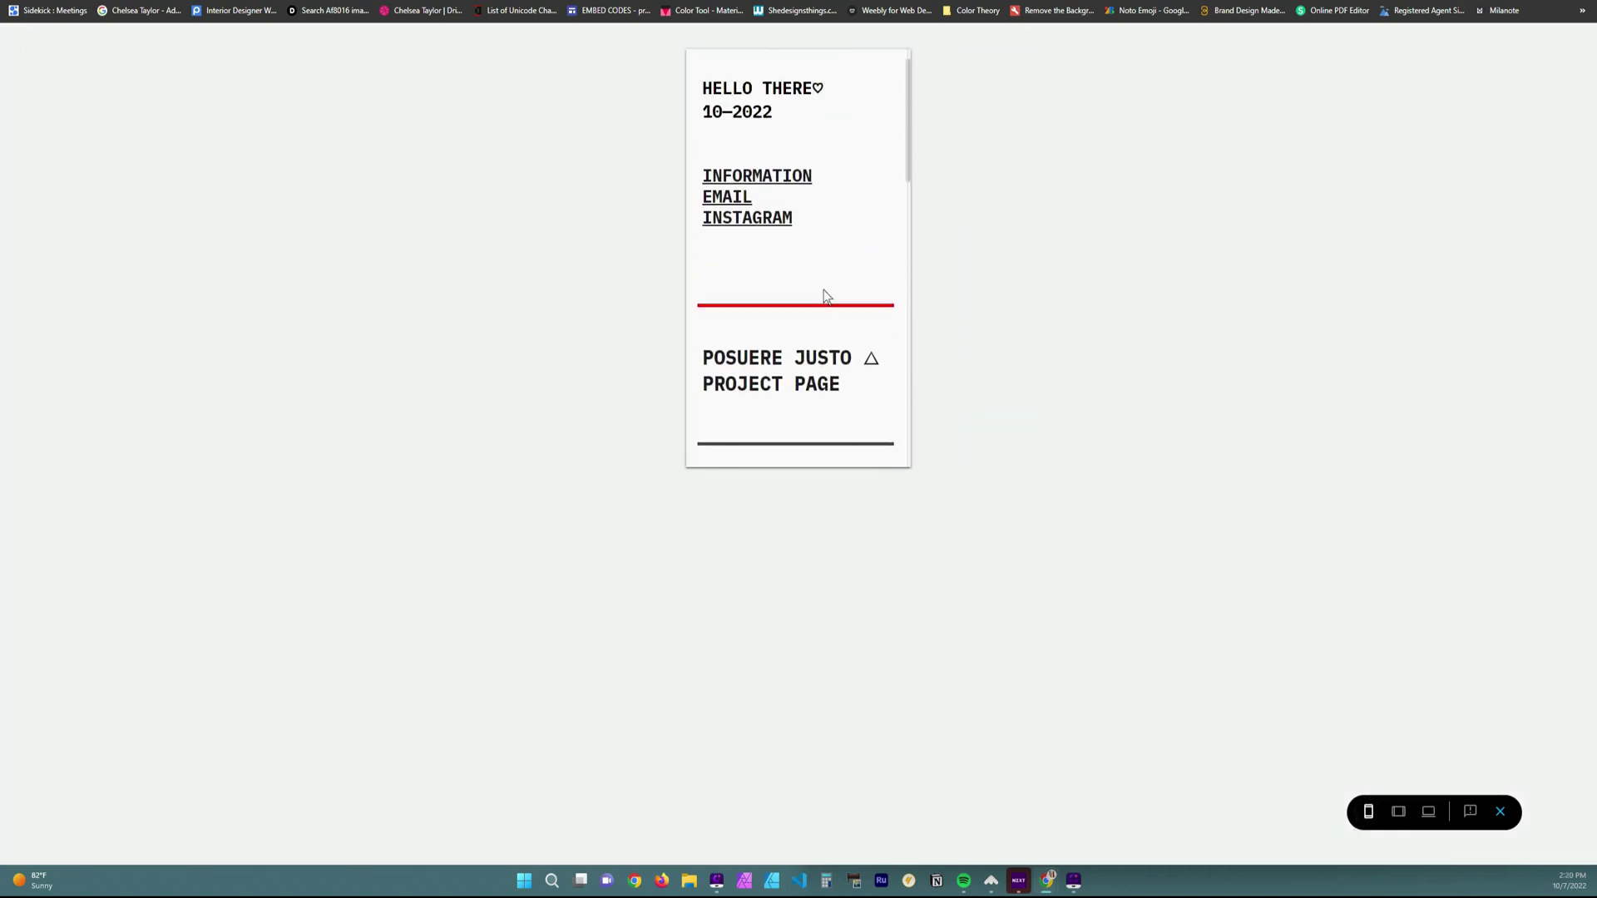
{"action": "scroll", "coordinate": [765, 208], "scroll_direction": "down", "scroll_amount": 4}
{"action": "left_click", "coordinate": [1435, 813]}
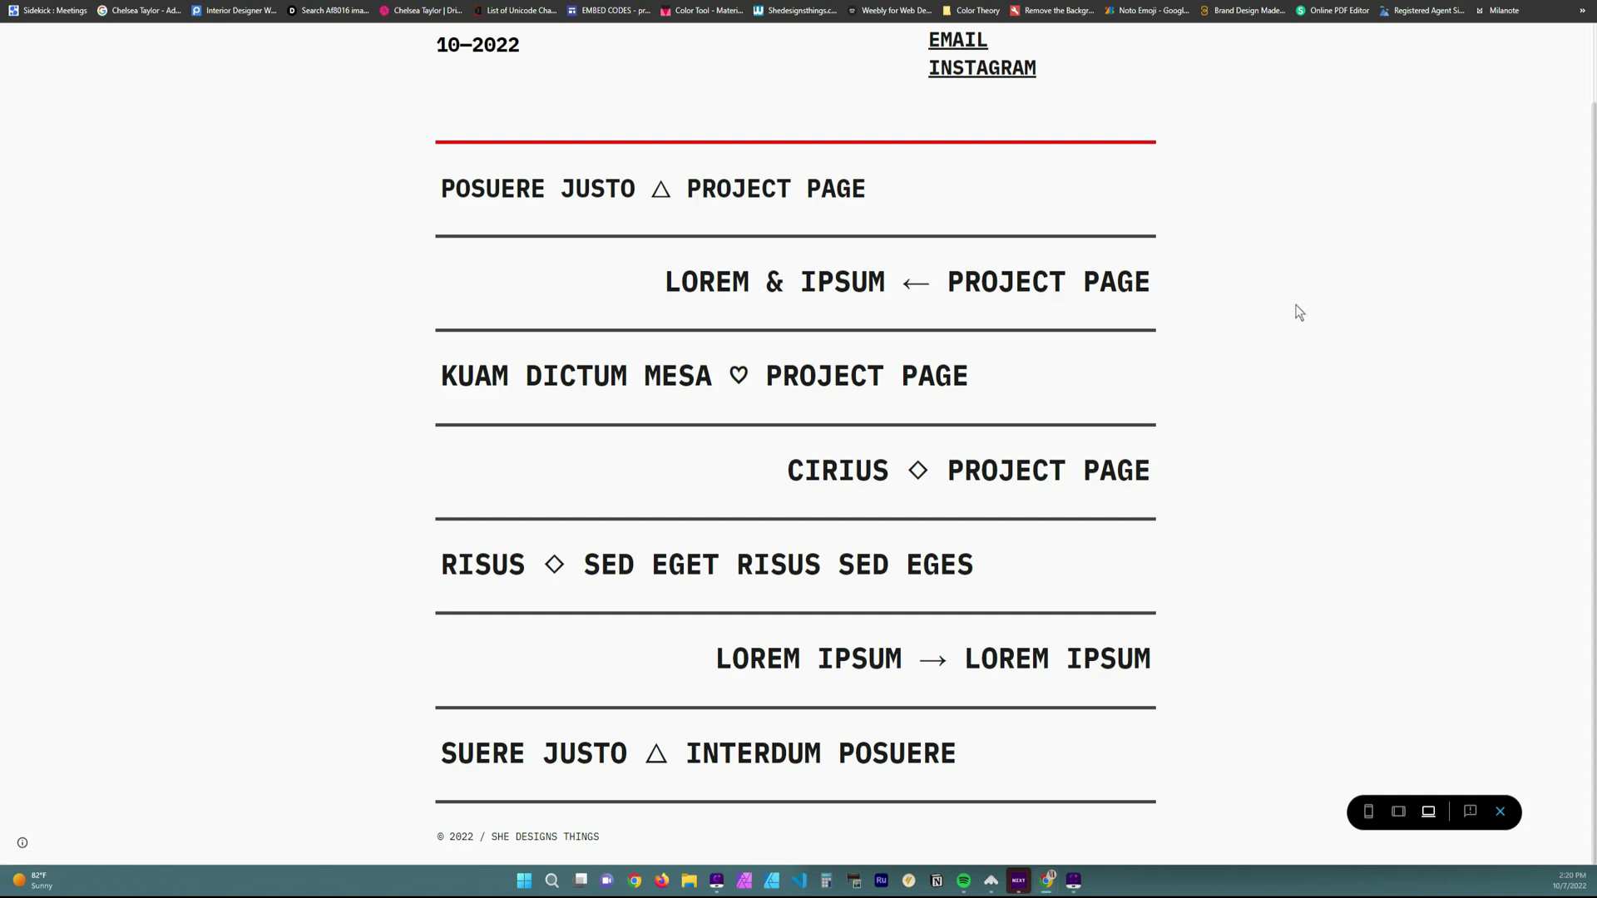
{"action": "scroll", "coordinate": [1270, 310], "scroll_direction": "up", "scroll_amount": 1}
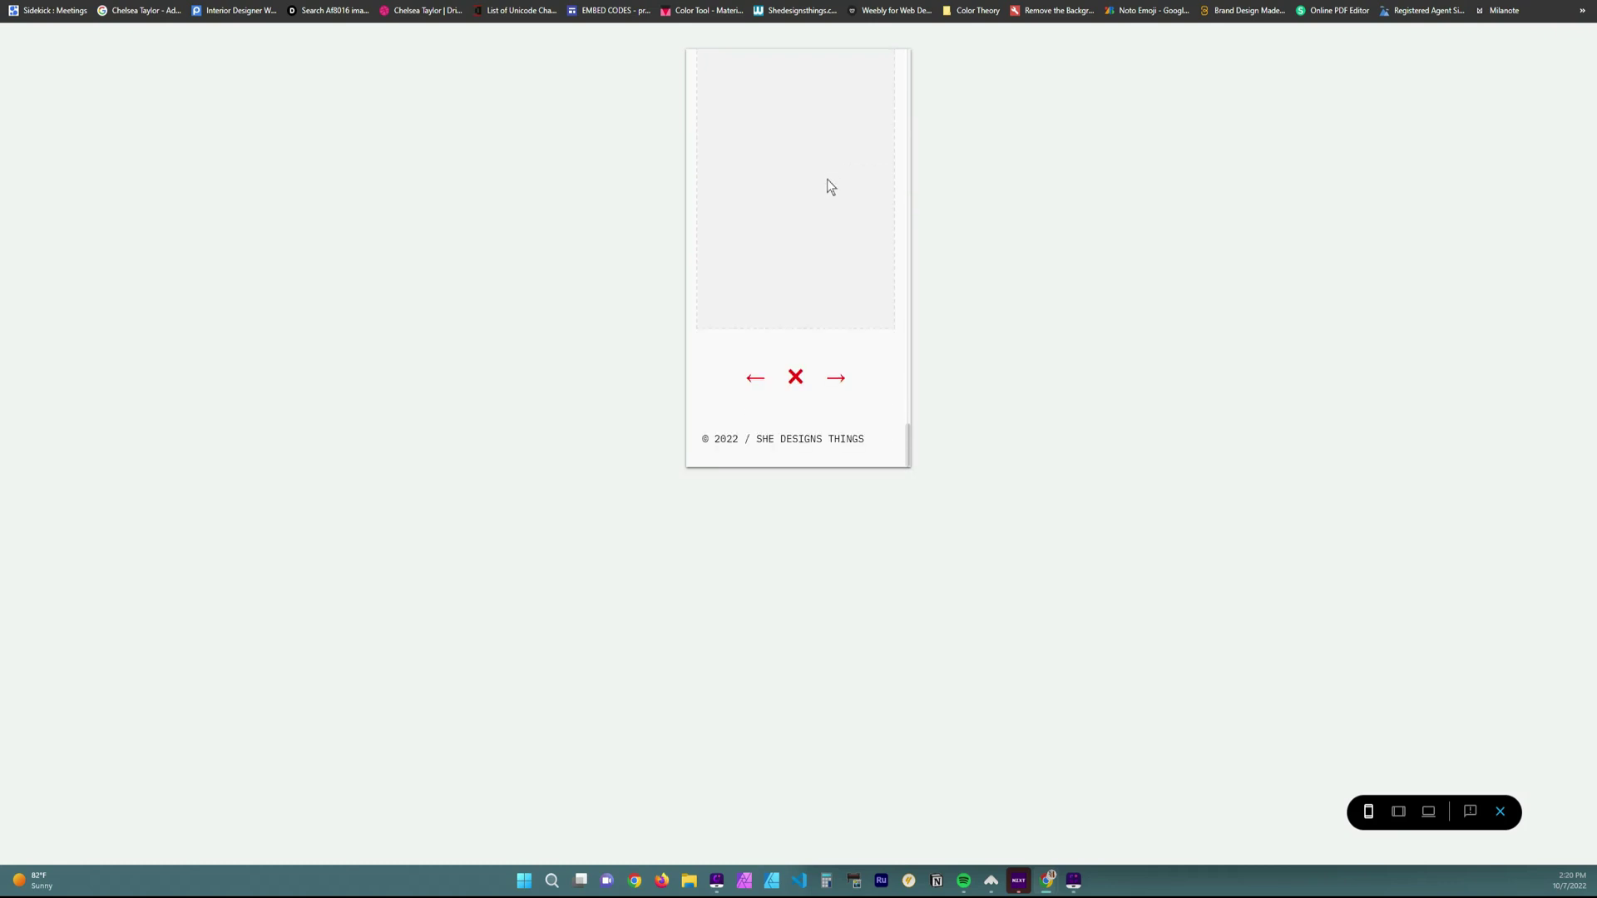
{"action": "scroll", "coordinate": [819, 338], "scroll_direction": "down", "scroll_amount": 8}
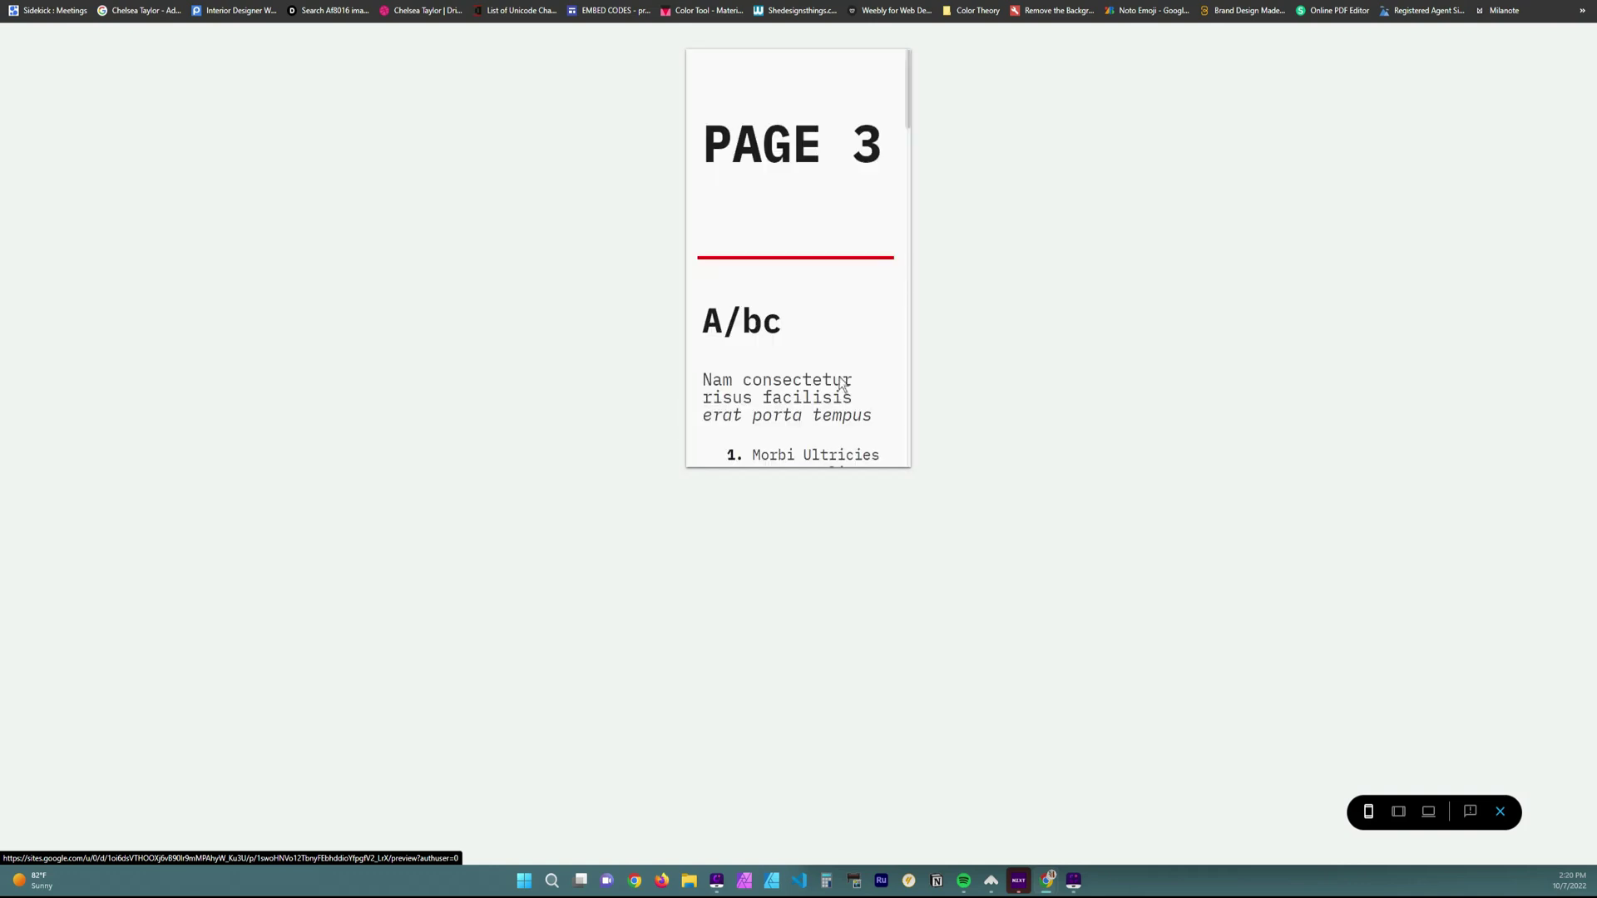
Scroll through the project pages in the phone-size preview.
{"action": "scroll", "coordinate": [835, 380], "scroll_direction": "down", "scroll_amount": 10}
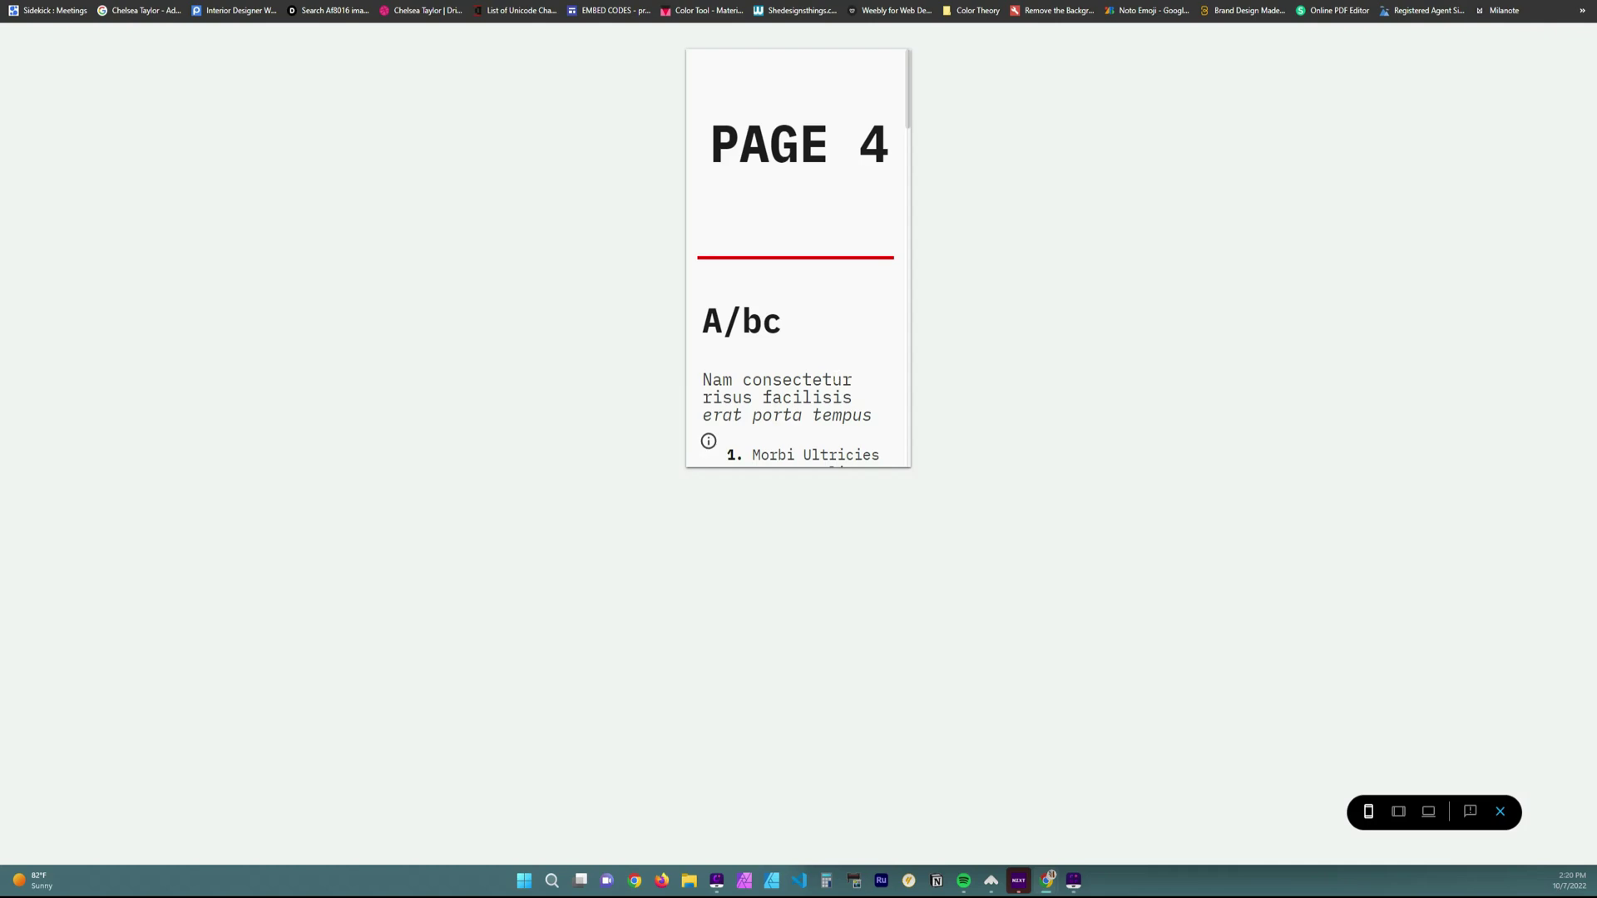
{"action": "scroll", "coordinate": [848, 347], "scroll_direction": "down", "scroll_amount": 4}
{"action": "scroll", "coordinate": [851, 346], "scroll_direction": "up", "scroll_amount": 4}
{"action": "scroll", "coordinate": [853, 345], "scroll_direction": "down", "scroll_amount": 6}
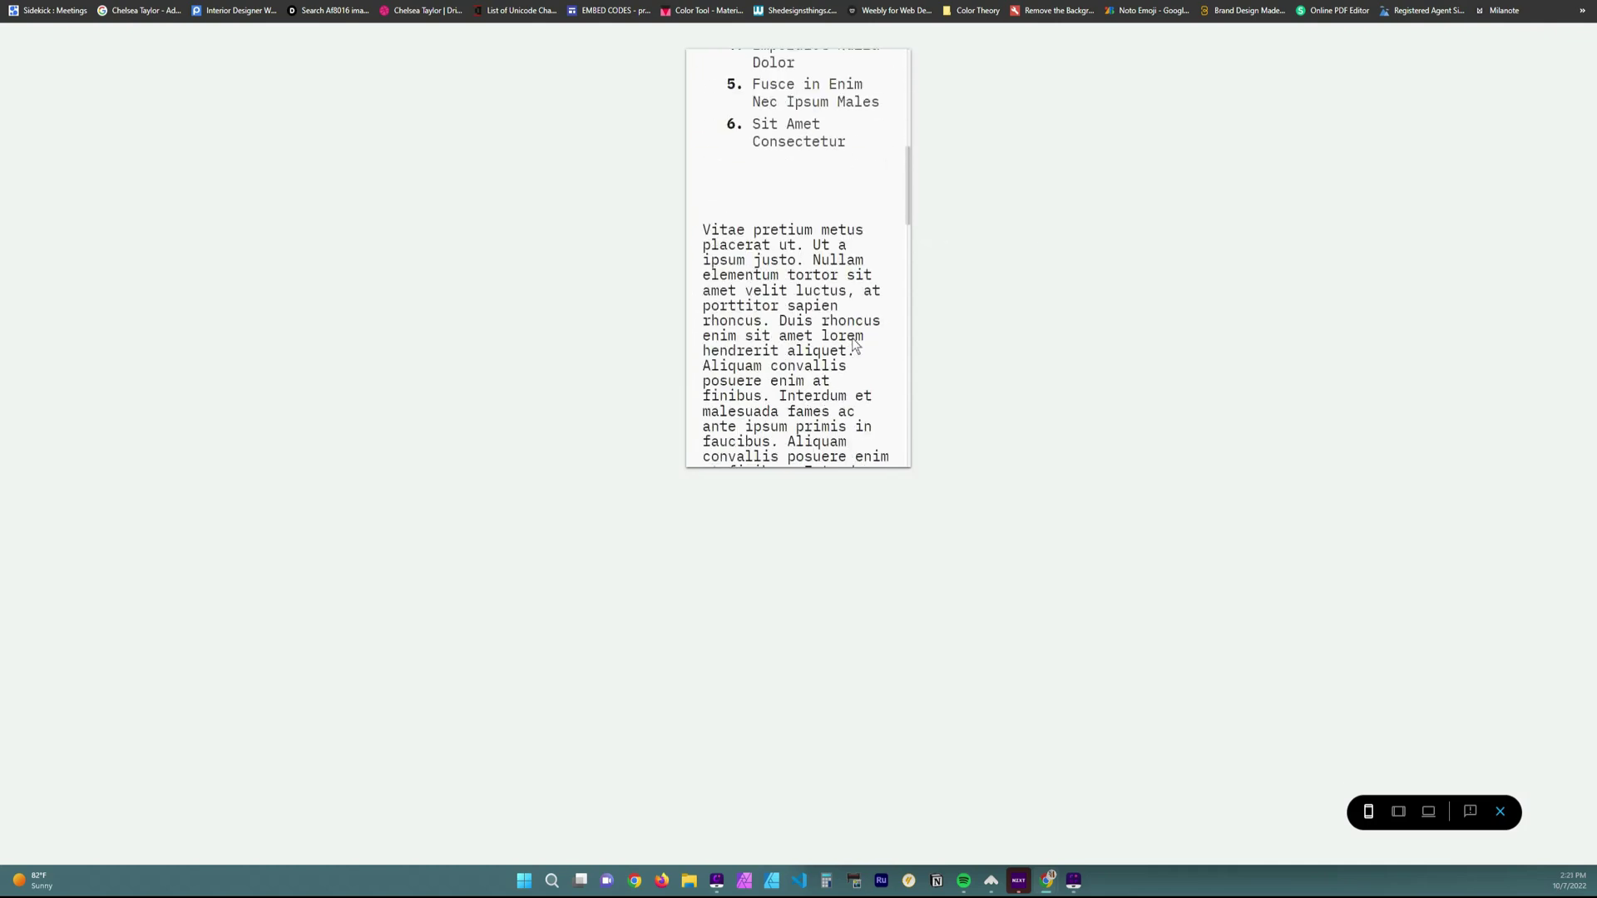
{"action": "scroll", "coordinate": [852, 345], "scroll_direction": "down", "scroll_amount": 5}
{"action": "scroll", "coordinate": [815, 431], "scroll_direction": "down", "scroll_amount": 2}
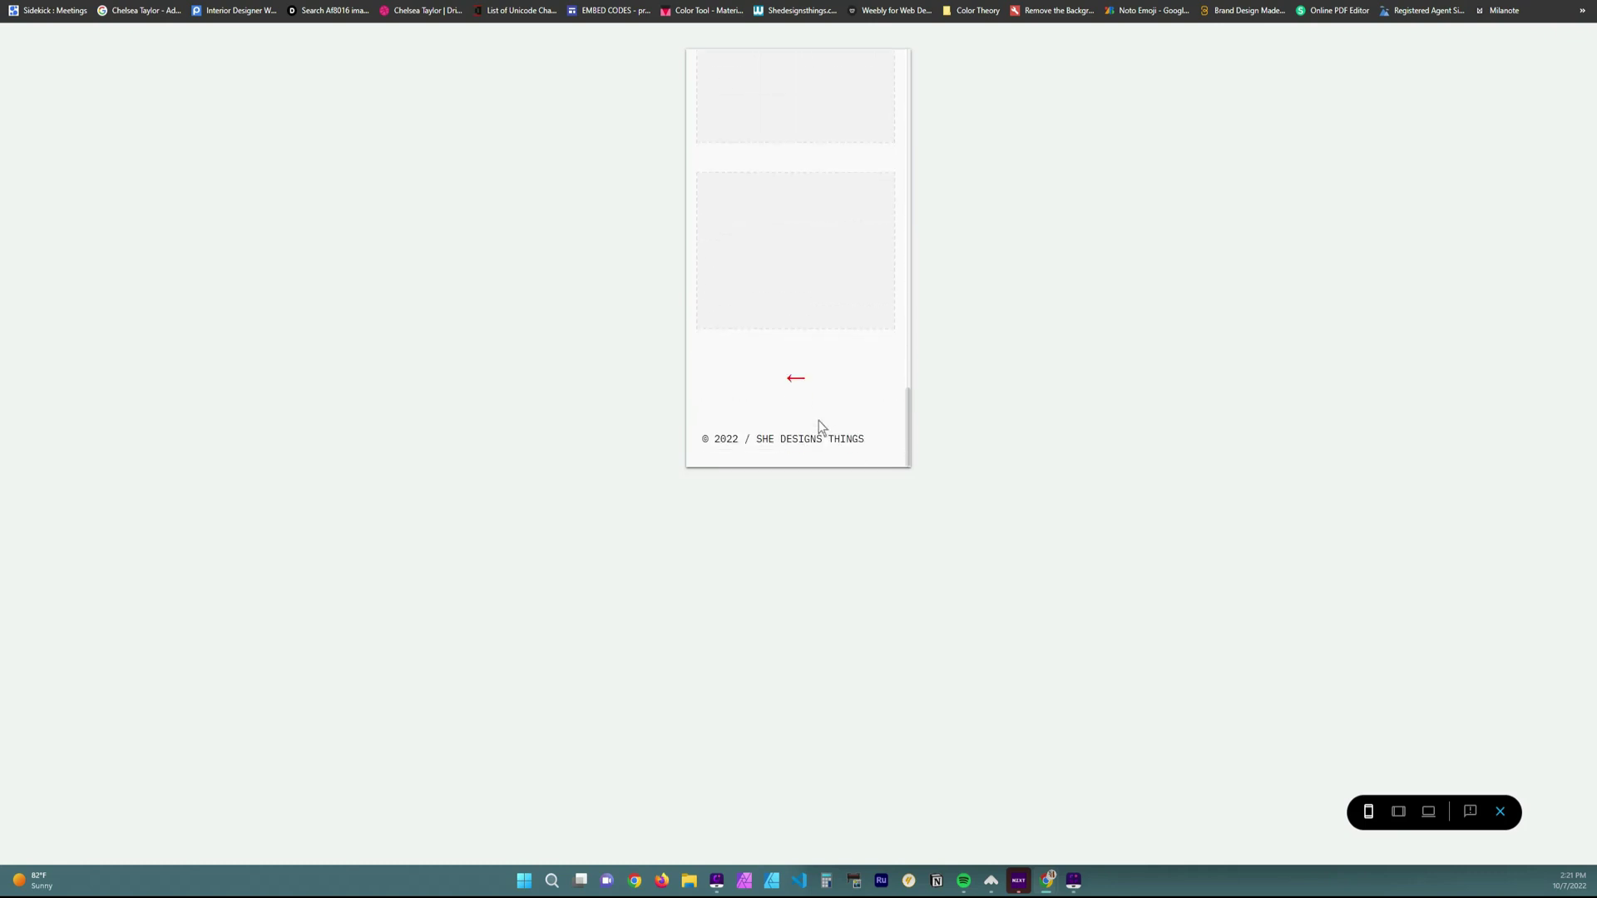
Go back to the previous project page with the red back arrow and scroll it.
{"action": "left_click", "coordinate": [795, 379]}
{"action": "scroll", "coordinate": [796, 358], "scroll_direction": "down", "scroll_amount": 8}
{"action": "scroll", "coordinate": [797, 283], "scroll_direction": "up", "scroll_amount": 10}
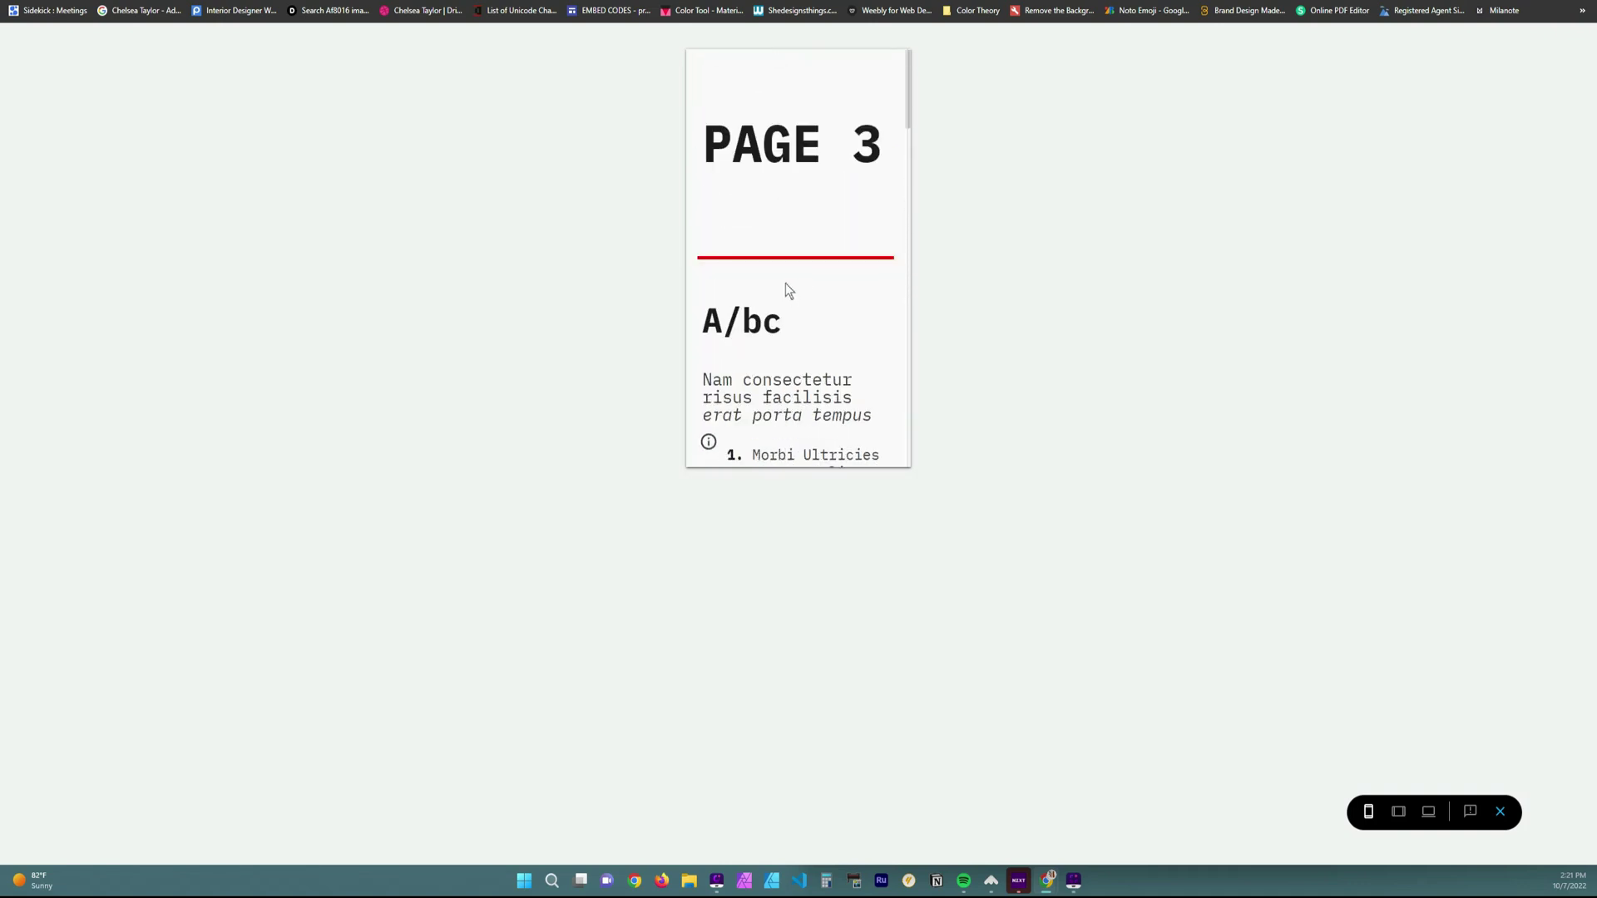
{"action": "scroll", "coordinate": [790, 291], "scroll_direction": "down", "scroll_amount": 8}
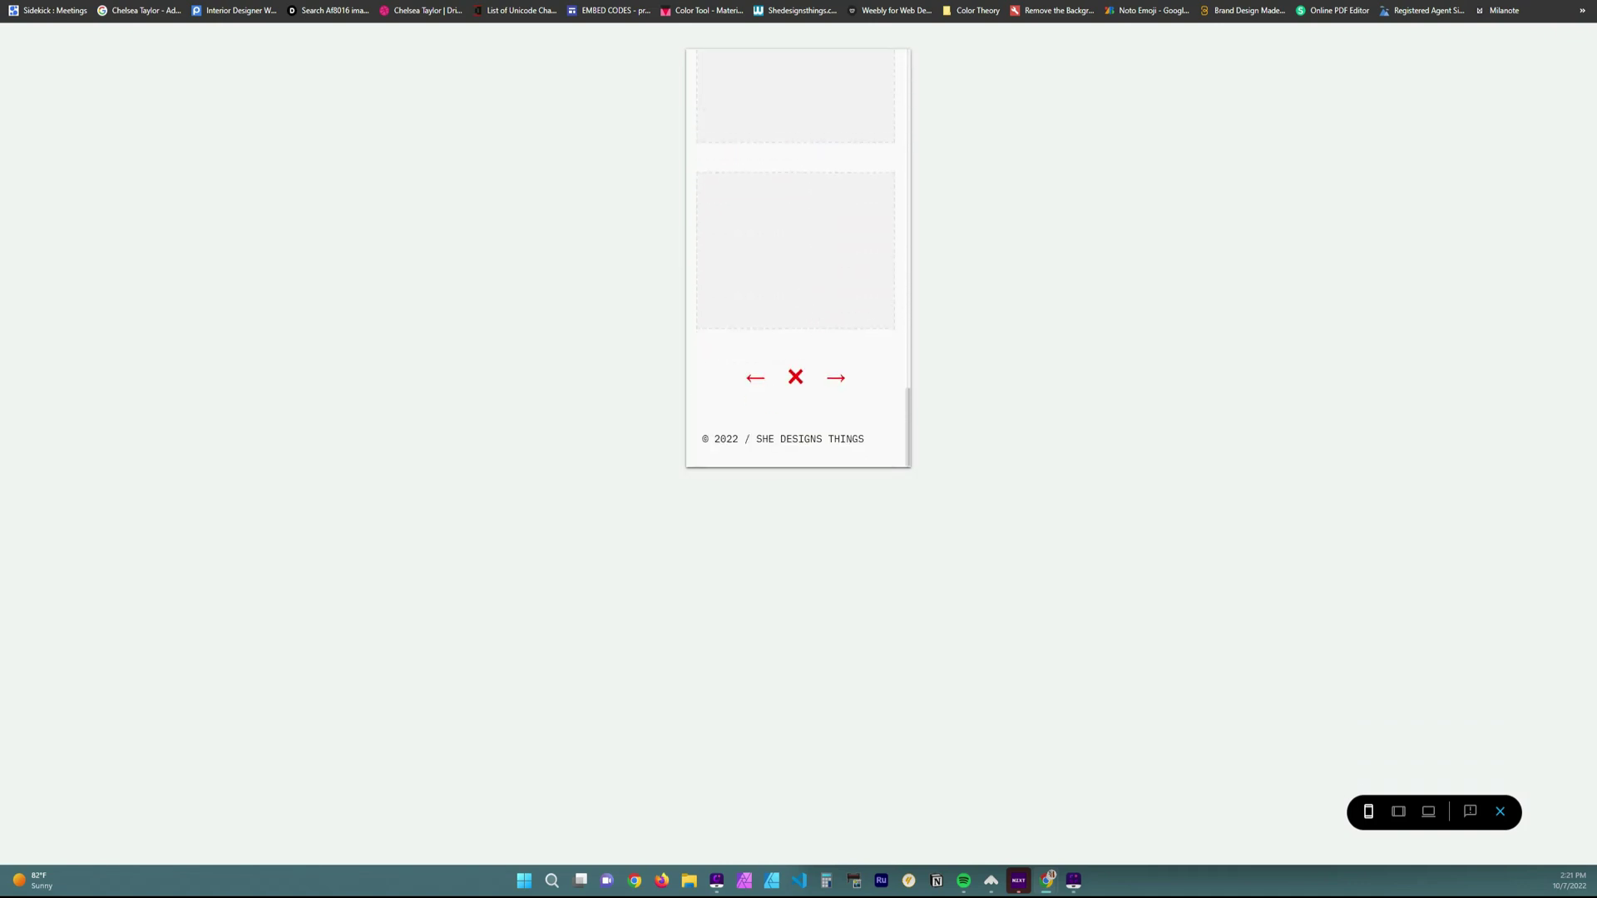
{"action": "scroll", "coordinate": [770, 372], "scroll_direction": "down", "scroll_amount": 8}
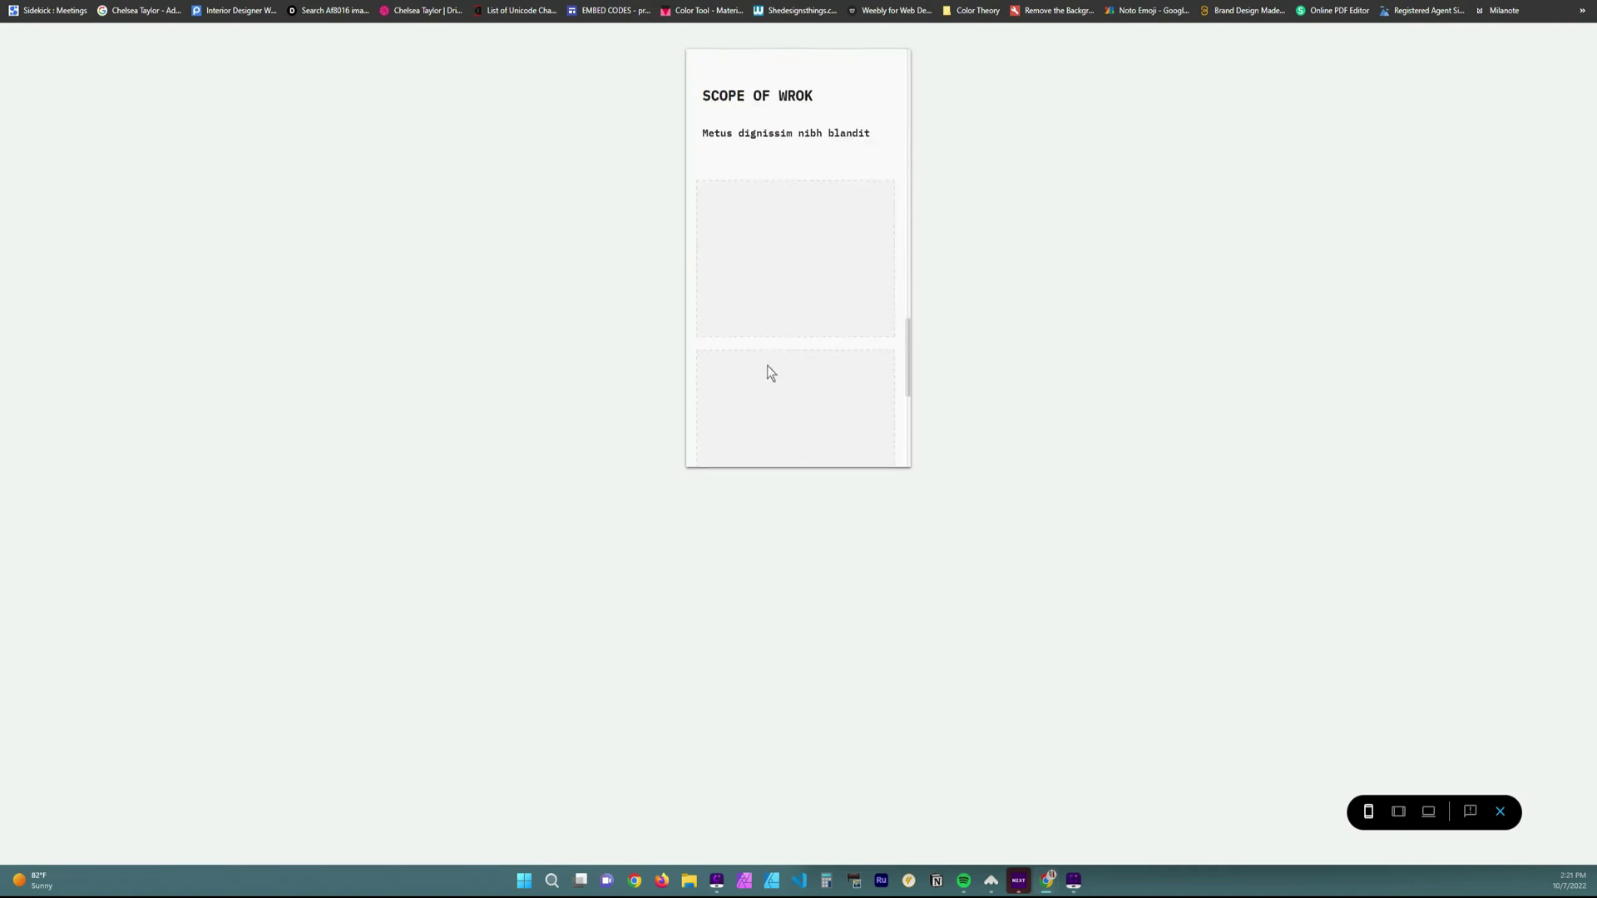
Open the project page linked from the image, then return to the home page via ←.
{"action": "left_click", "coordinate": [836, 294]}
{"action": "scroll", "coordinate": [840, 299], "scroll_direction": "down", "scroll_amount": 10}
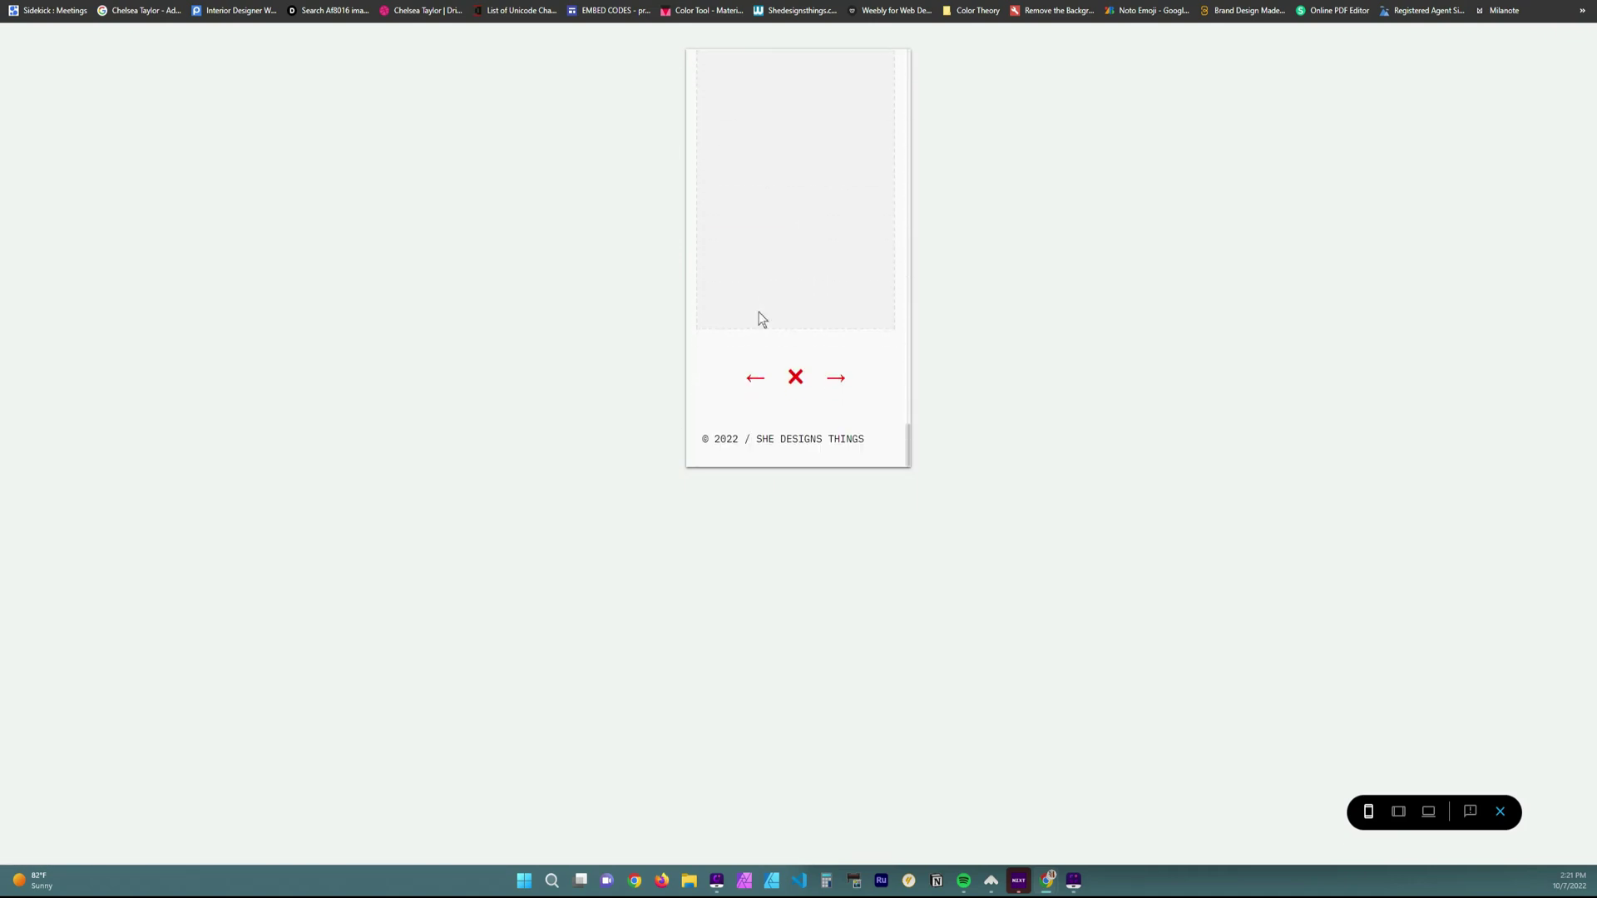
{"action": "left_click", "coordinate": [754, 377]}
{"action": "scroll", "coordinate": [824, 275], "scroll_direction": "down", "scroll_amount": 5}
{"action": "scroll", "coordinate": [847, 274], "scroll_direction": "up", "scroll_amount": 3}
{"action": "scroll", "coordinate": [848, 273], "scroll_direction": "up", "scroll_amount": 3}
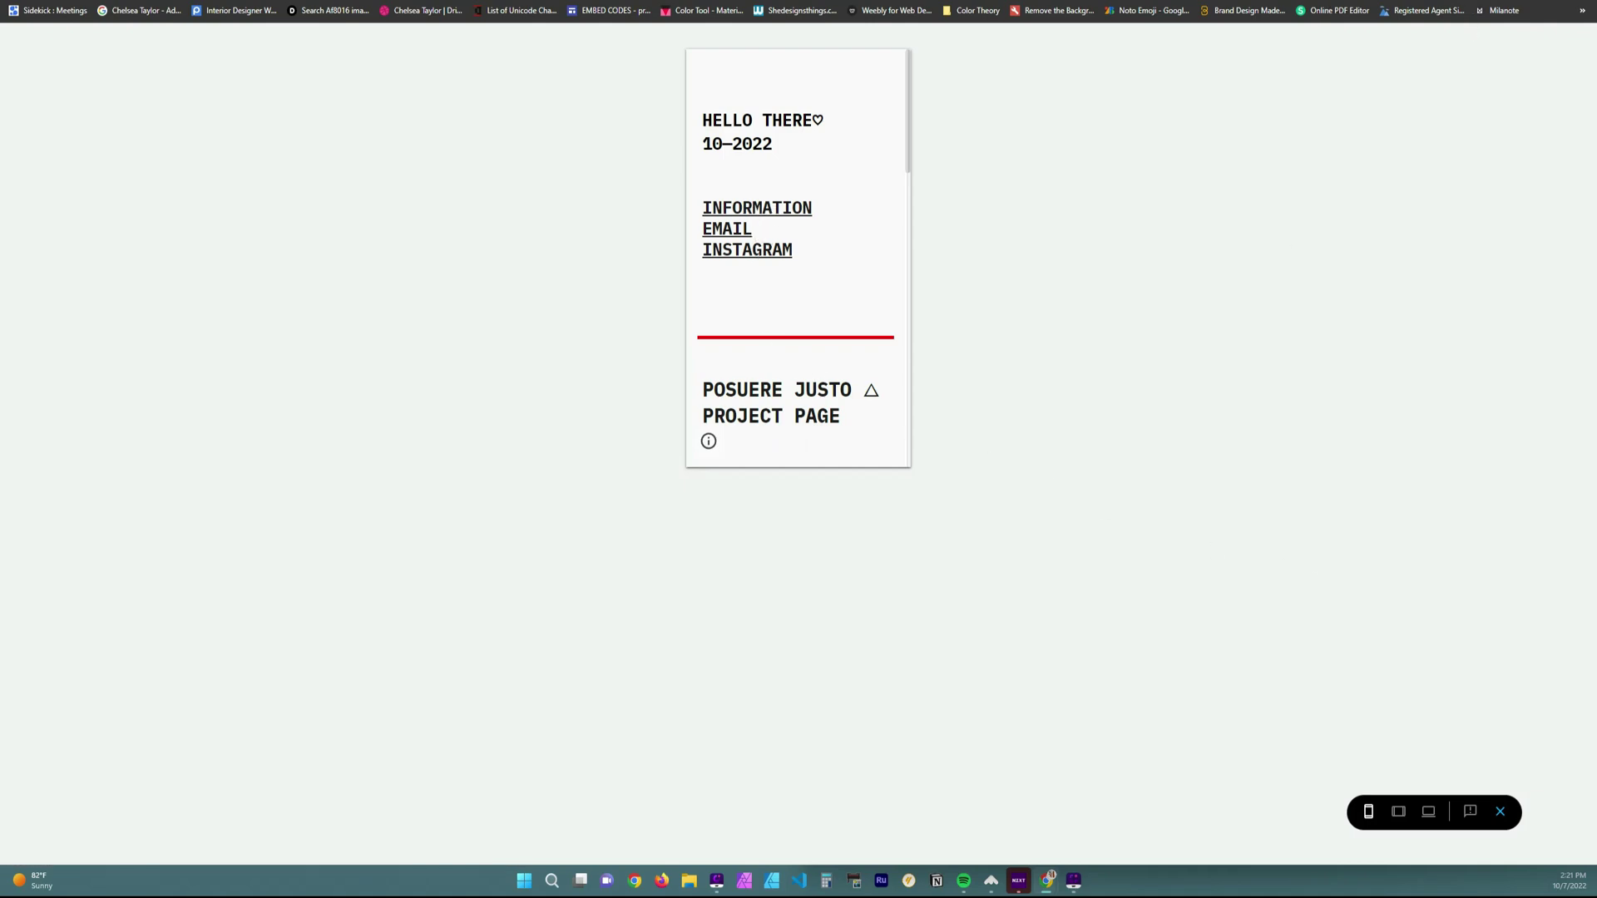
Snap the windows side by side and view the HTML-embed preview at Phone width.
{"action": "key", "text": "super+Left"}
{"action": "left_click", "coordinate": [1362, 813]}
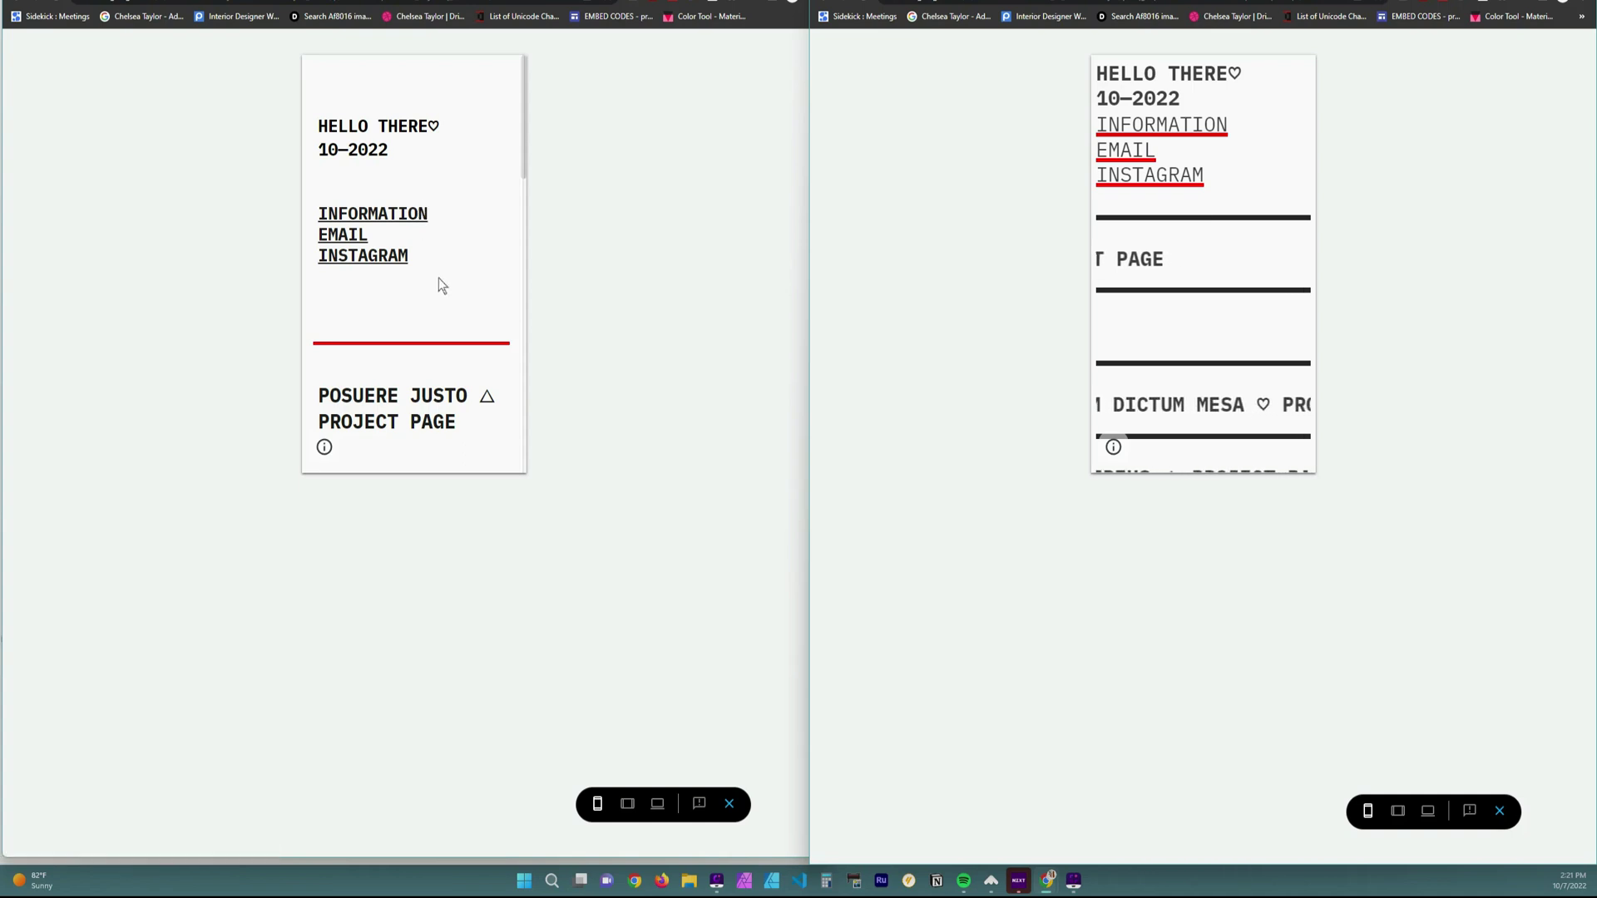
{"action": "scroll", "coordinate": [402, 387], "scroll_direction": "down", "scroll_amount": 3}
{"action": "scroll", "coordinate": [374, 332], "scroll_direction": "up", "scroll_amount": 4}
{"action": "scroll", "coordinate": [460, 217], "scroll_direction": "down", "scroll_amount": 1}
{"action": "scroll", "coordinate": [449, 208], "scroll_direction": "up", "scroll_amount": 1}
{"action": "scroll", "coordinate": [413, 193], "scroll_direction": "down", "scroll_amount": 2}
{"action": "scroll", "coordinate": [381, 372], "scroll_direction": "up", "scroll_amount": 3}
Exit preview, maximize the editor, and show the Themes list with The Marquee applied.
{"action": "left_click", "coordinate": [728, 804]}
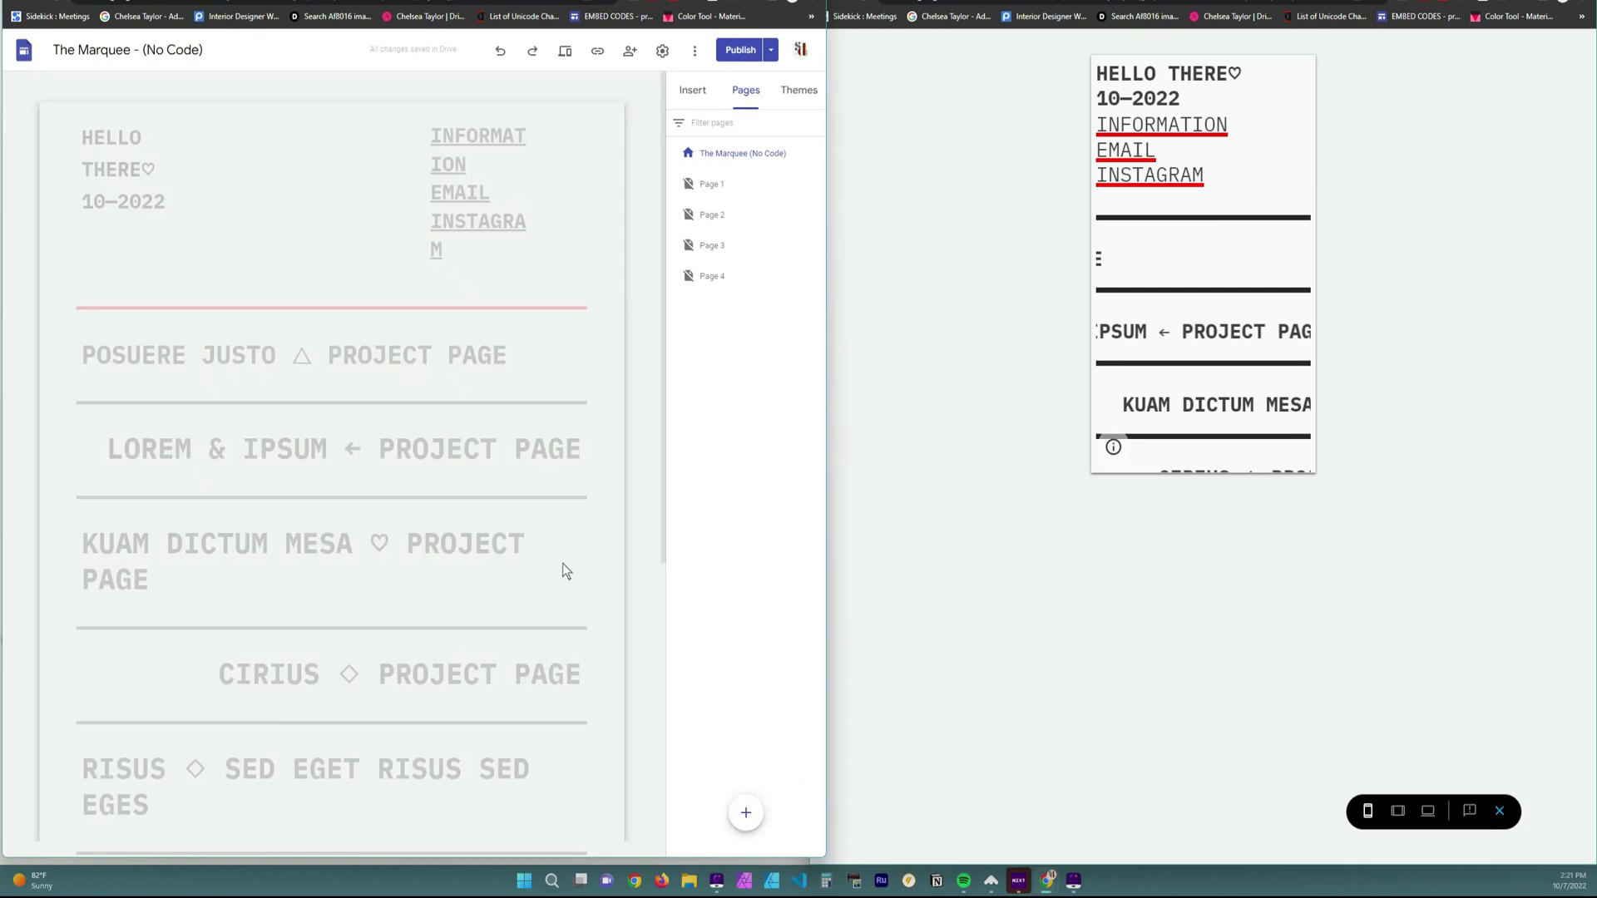
{"action": "key", "text": "super+Up"}
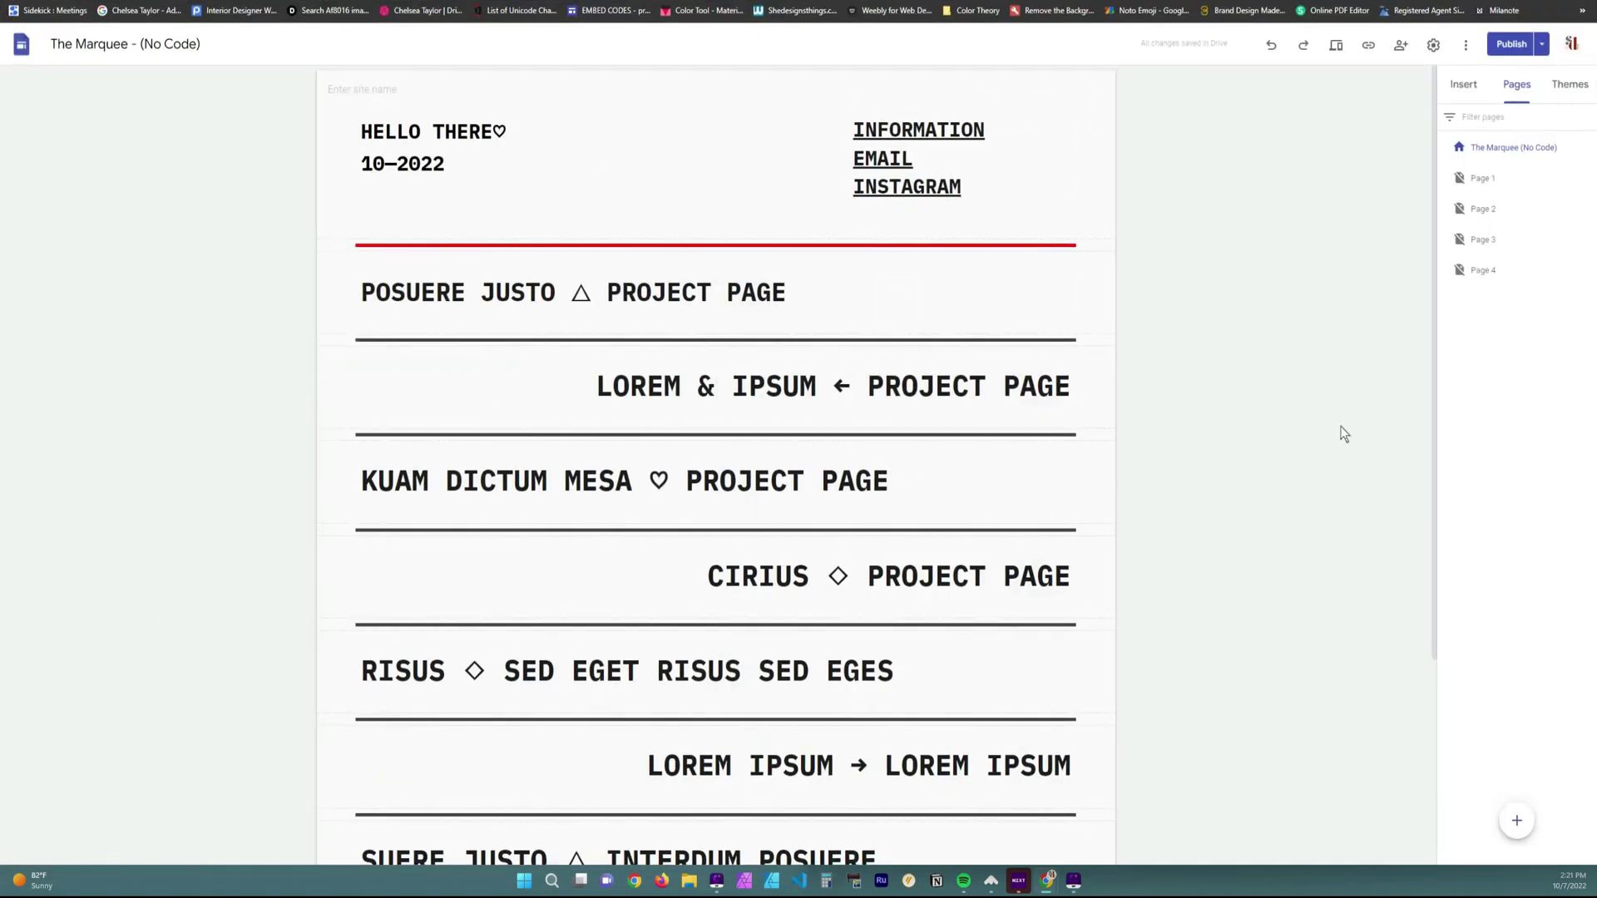
{"action": "left_click", "coordinate": [1566, 90]}
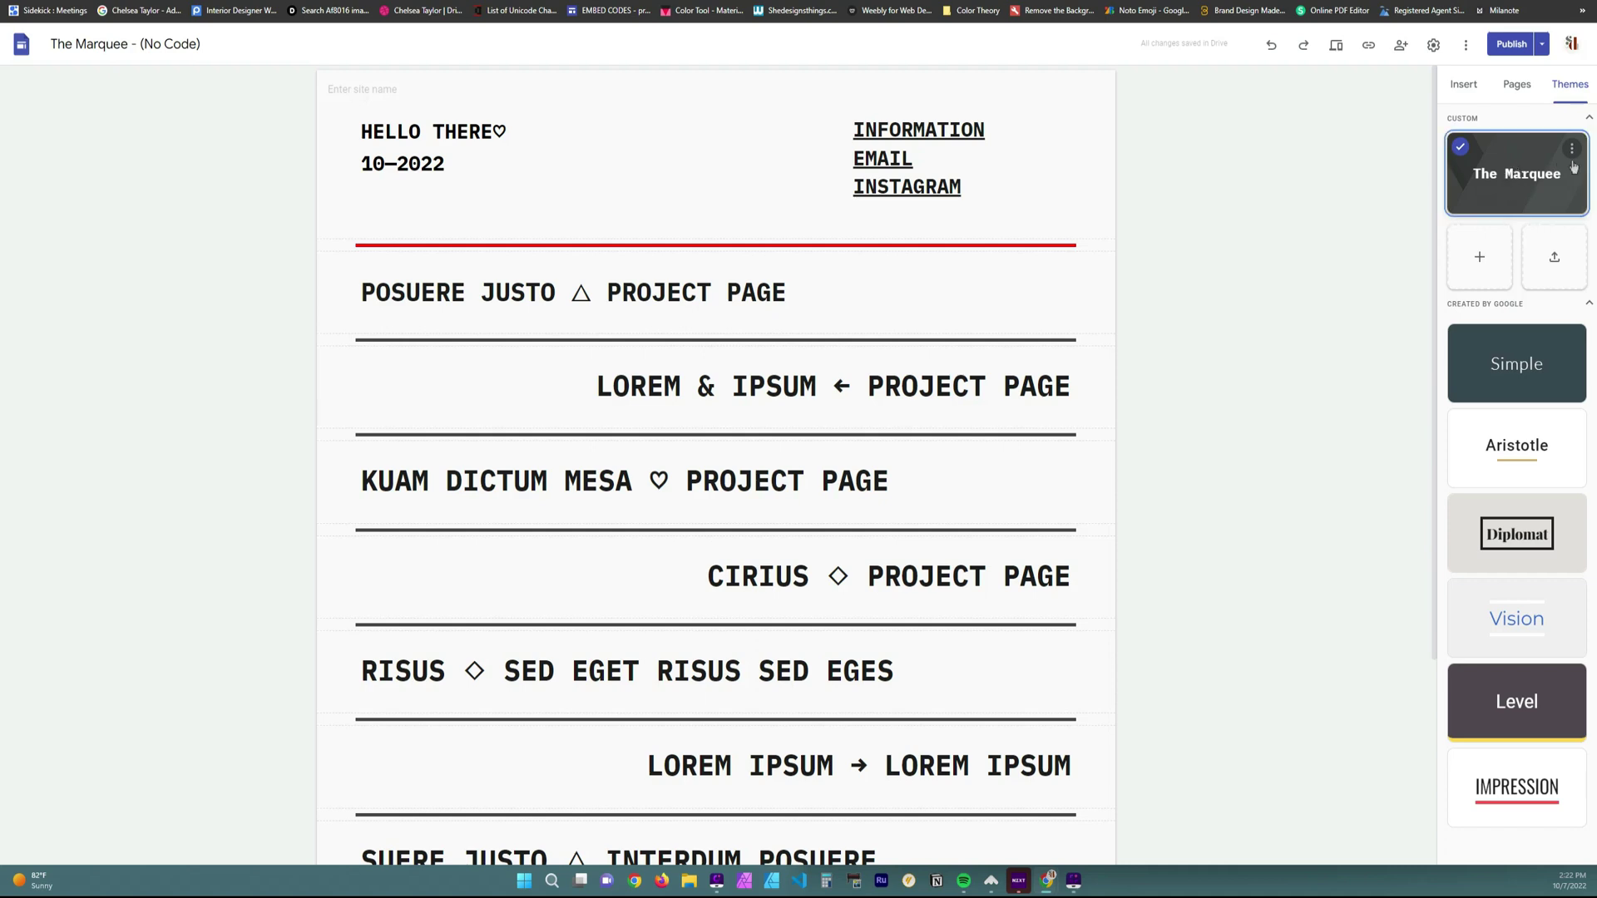
Edit The Marquee theme's Spacing density to Compact and check the tighter rows in preview.
{"action": "left_click", "coordinate": [1572, 150]}
{"action": "left_click", "coordinate": [1523, 178]}
{"action": "left_click", "coordinate": [1477, 401]}
{"action": "left_click", "coordinate": [1533, 435]}
{"action": "left_click", "coordinate": [1533, 469]}
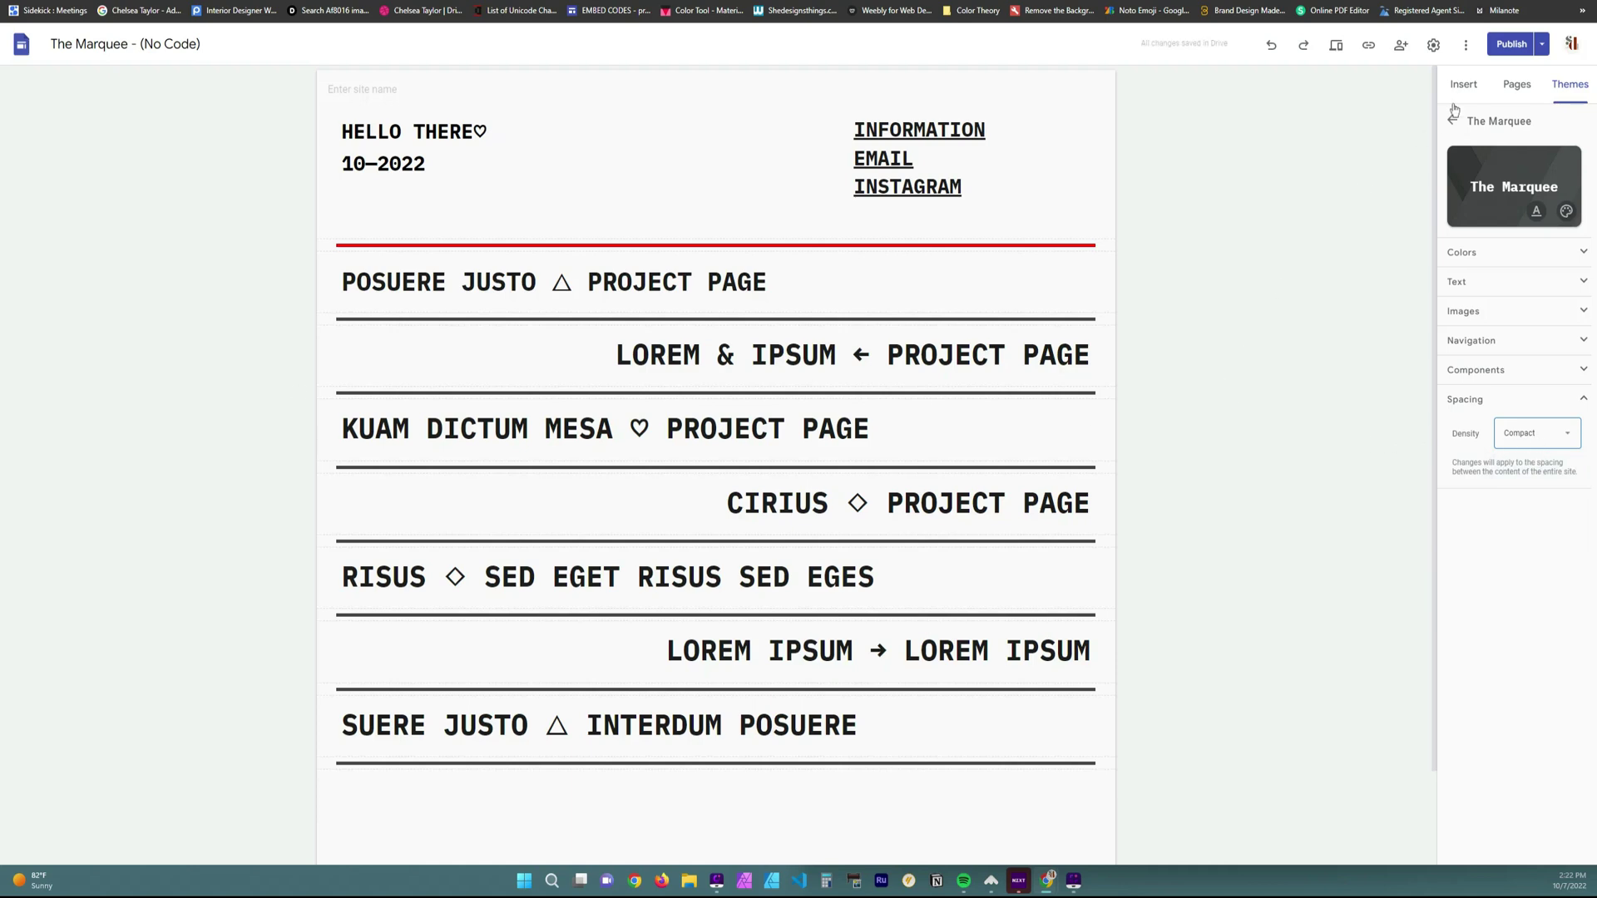
{"action": "left_click", "coordinate": [1335, 48]}
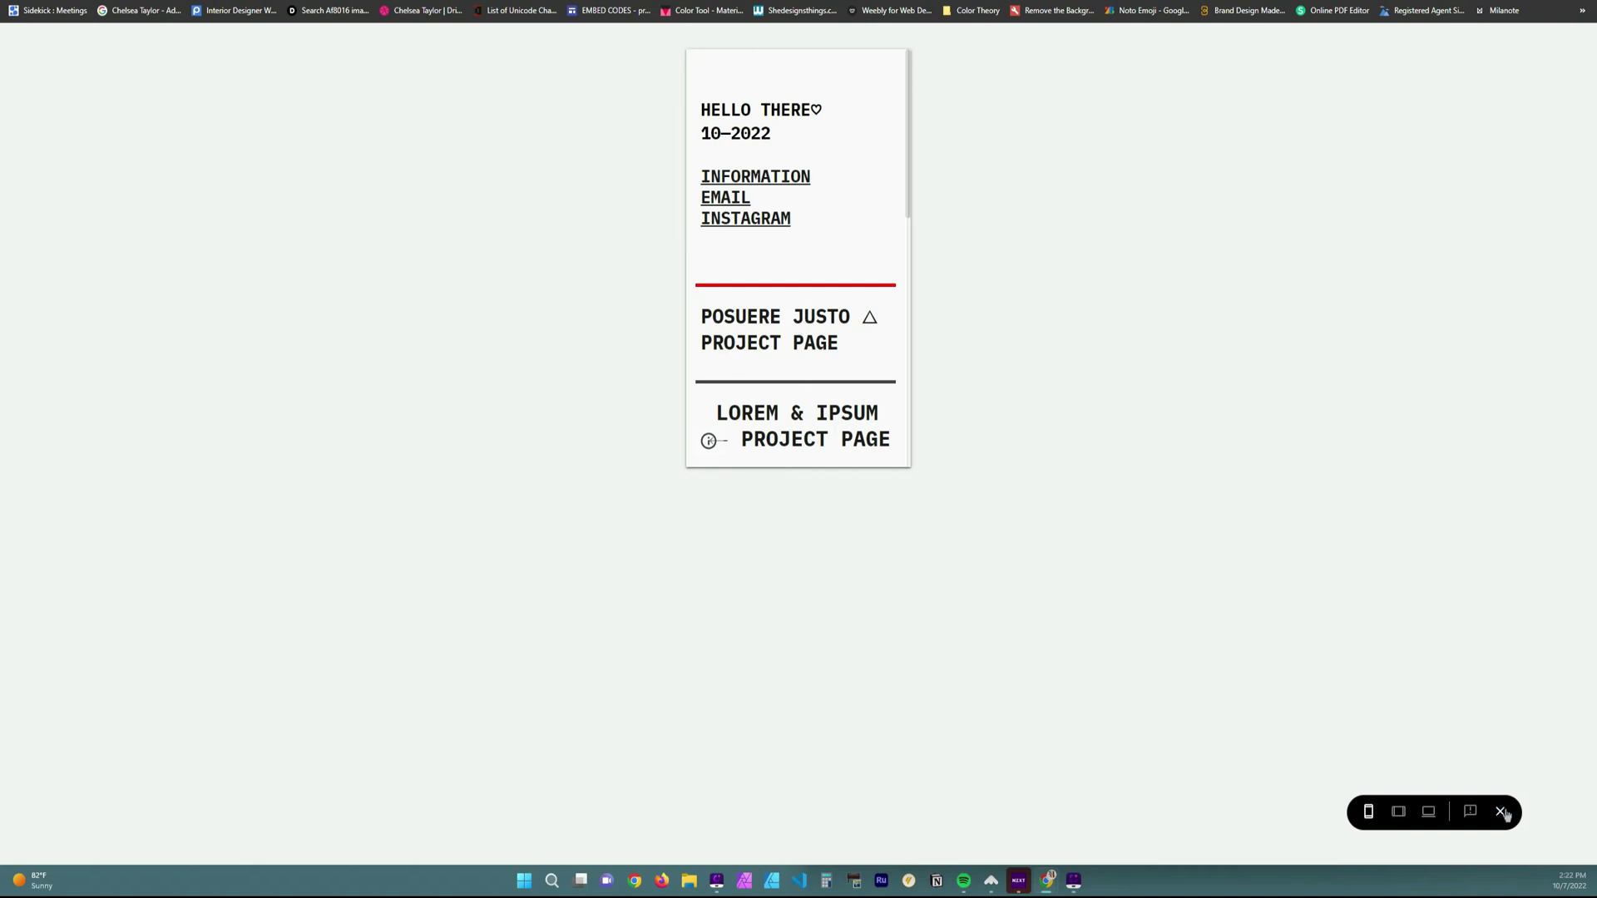
{"action": "left_click", "coordinate": [1504, 813]}
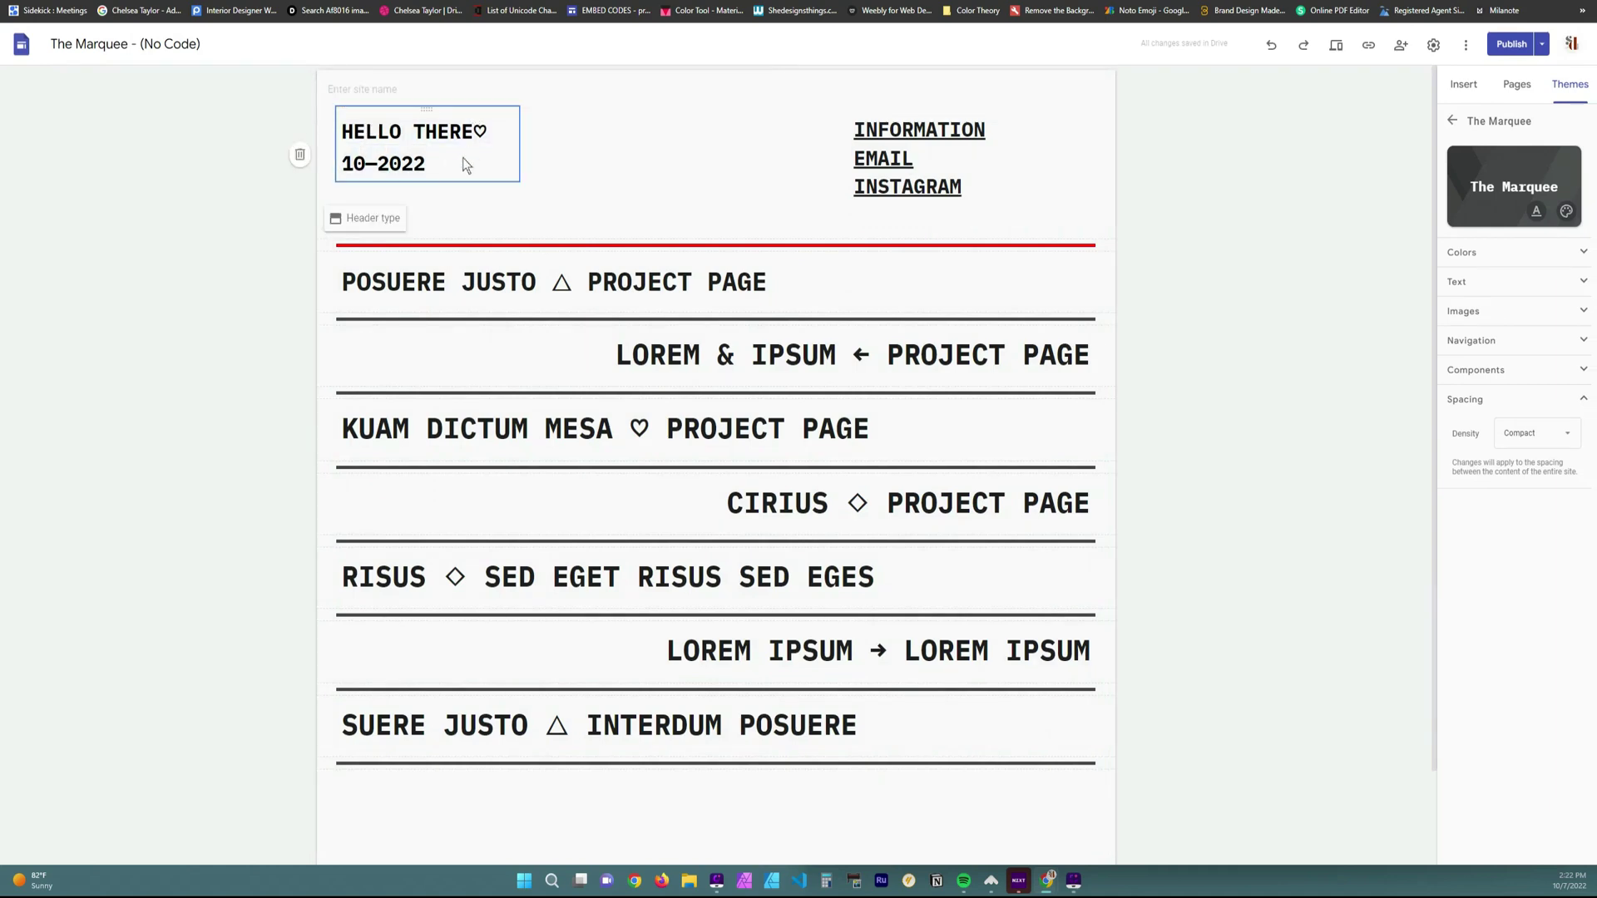
Set all HELLO THERE header text to IBM Plex Mono Bold and adjust its font size.
{"action": "key", "text": "ctrl+a"}
{"action": "left_click", "coordinate": [502, 92]}
{"action": "mouse_move", "coordinate": [480, 152]}
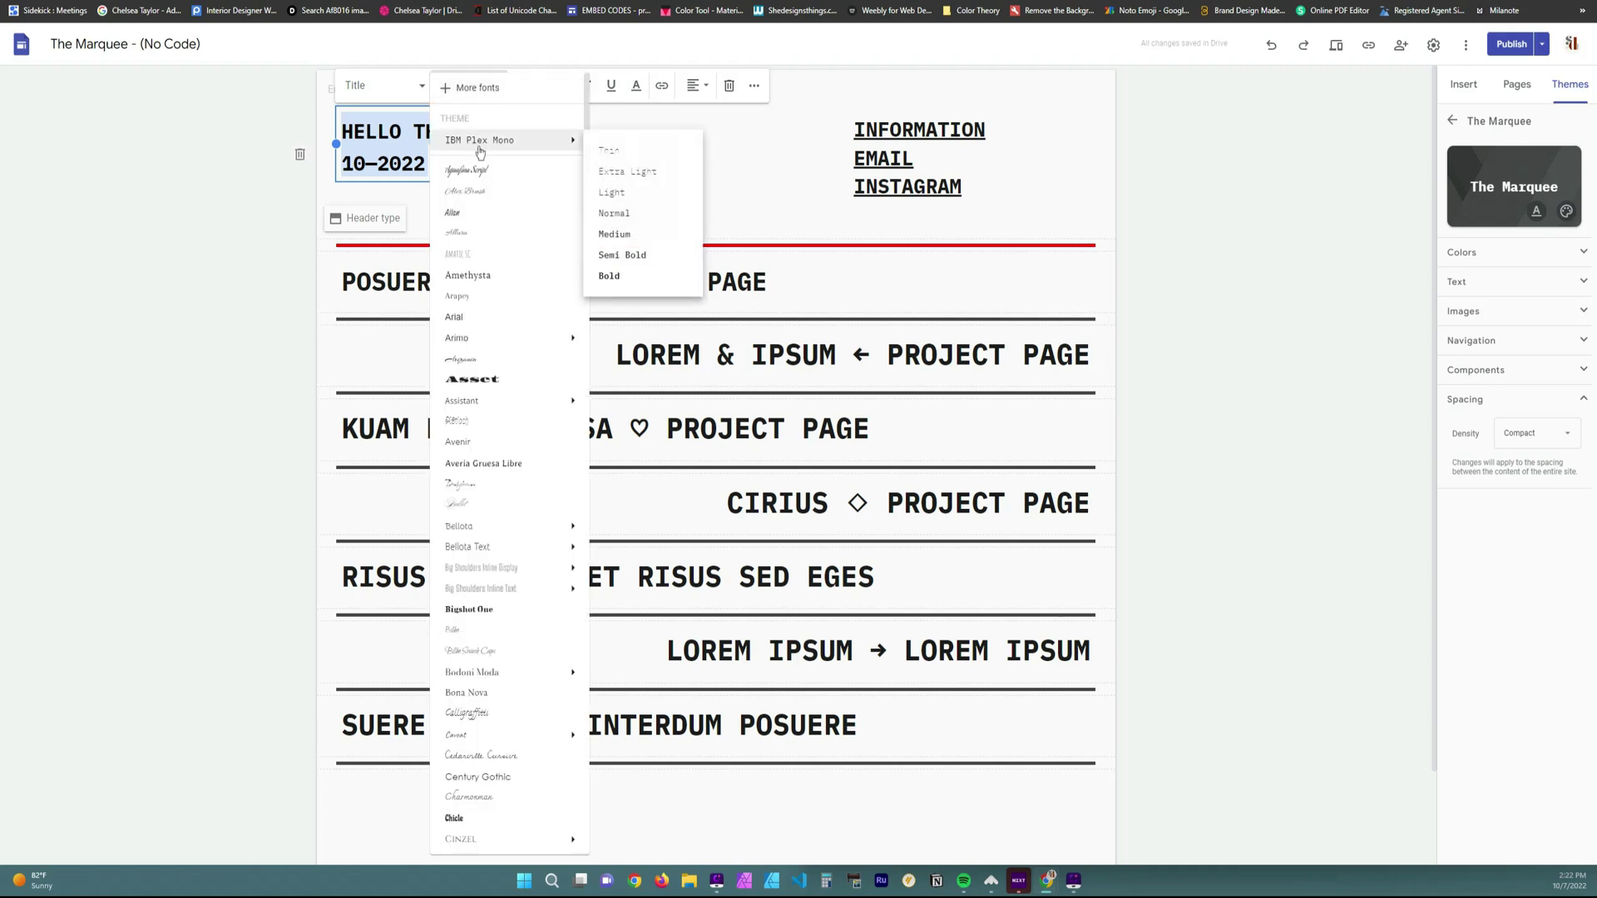
{"action": "left_click", "coordinate": [610, 277]}
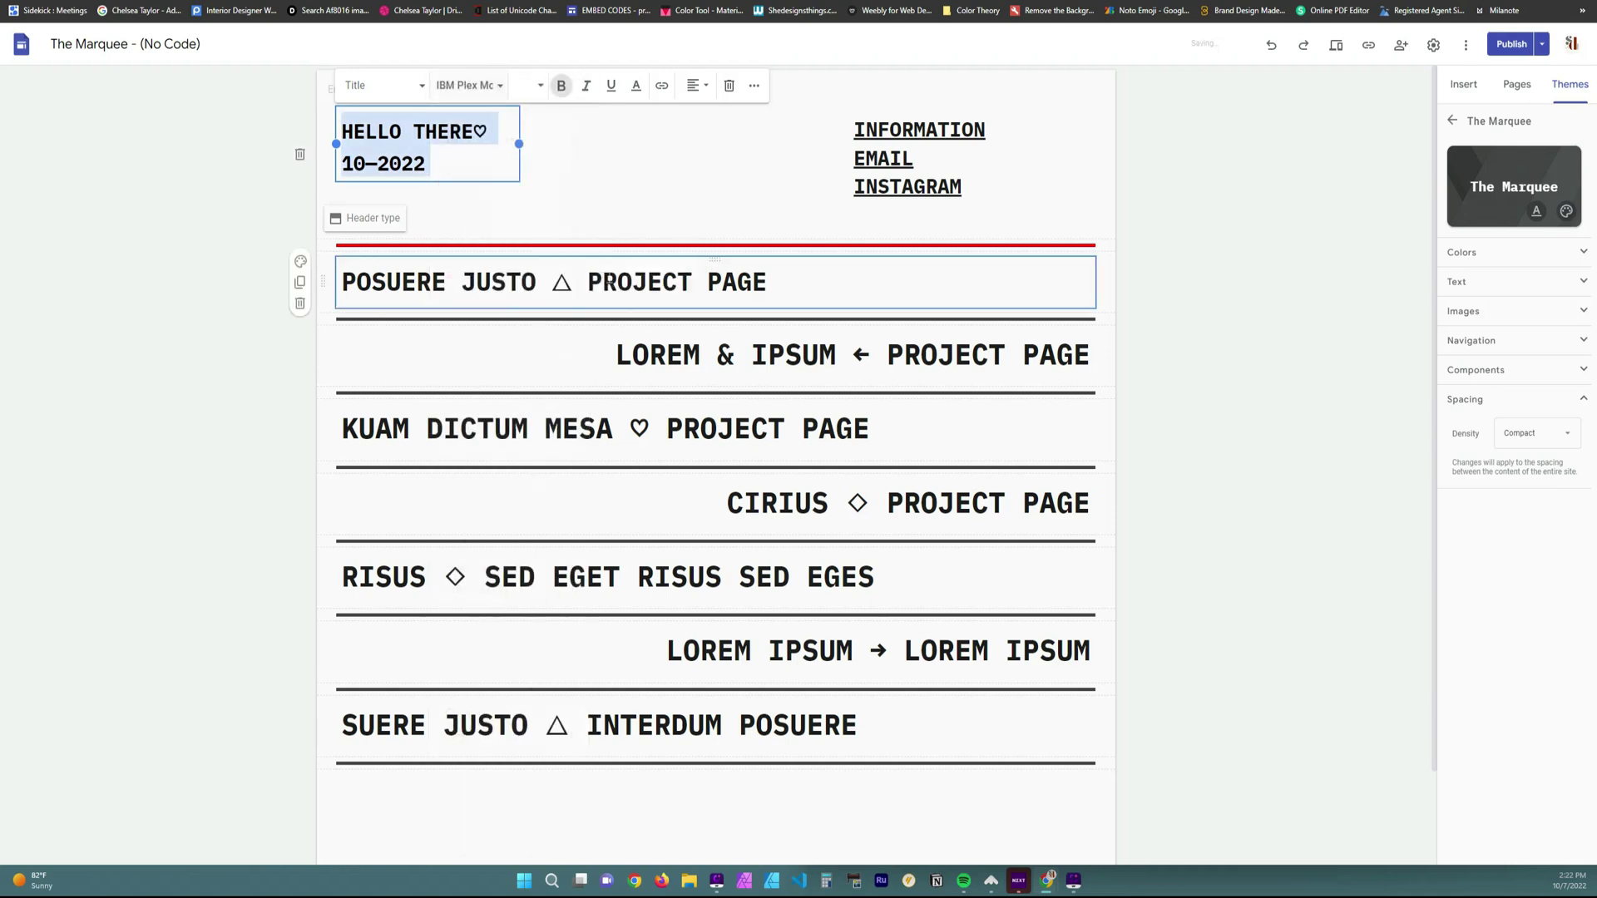
{"action": "left_click", "coordinate": [540, 87]}
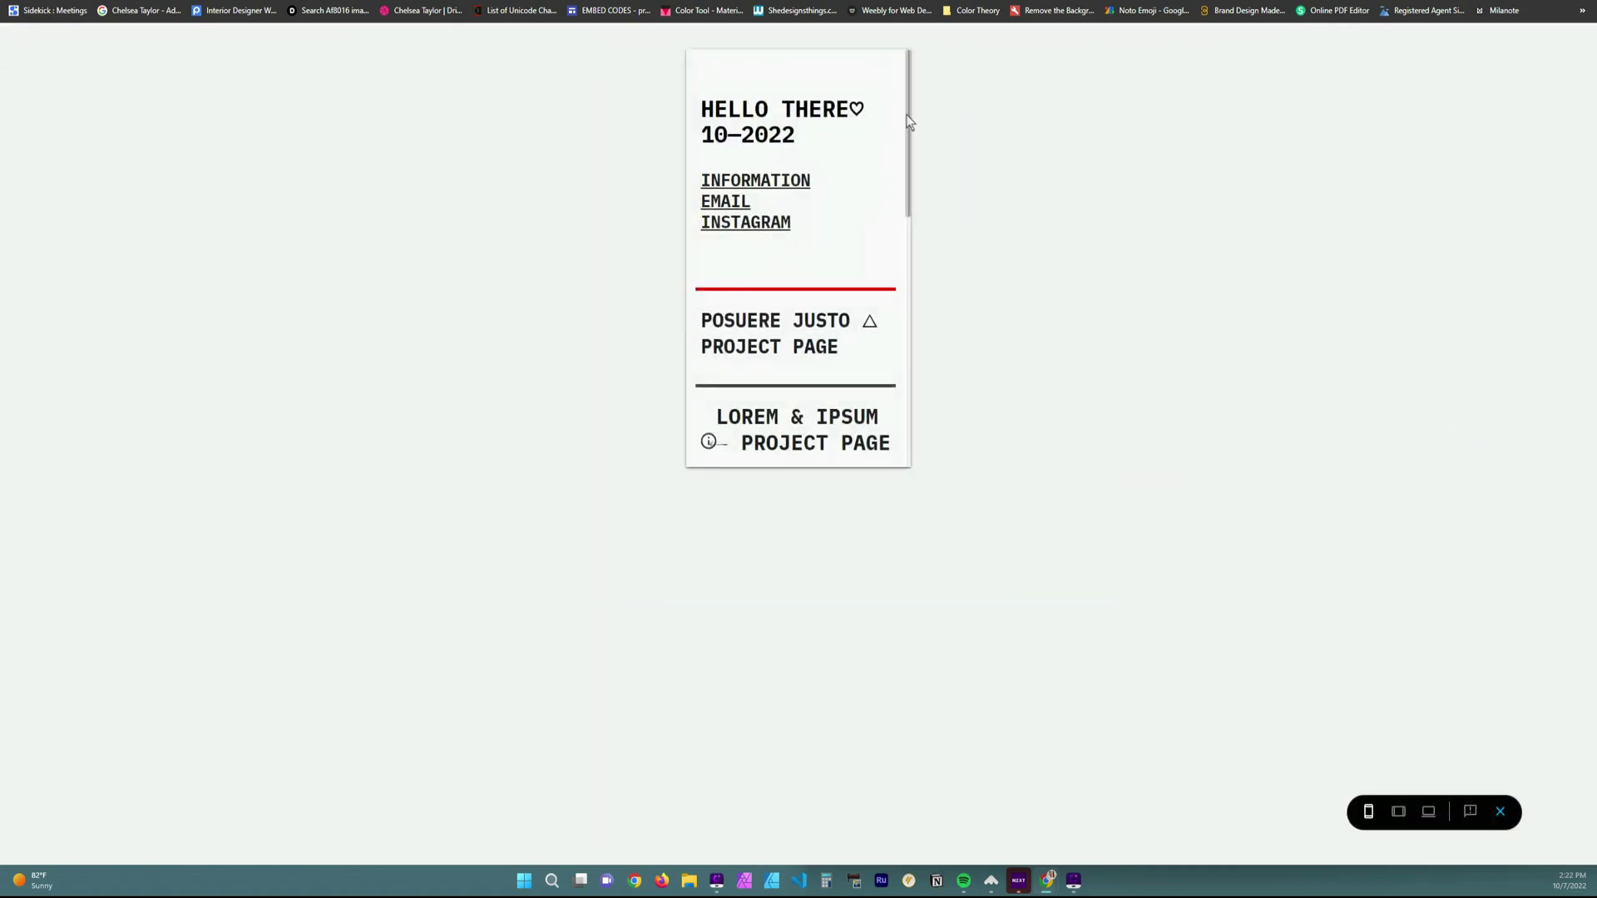
Switch the preview from Tablet to Phone width and snap it beside the HTML version's window.
{"action": "left_click", "coordinate": [1400, 813]}
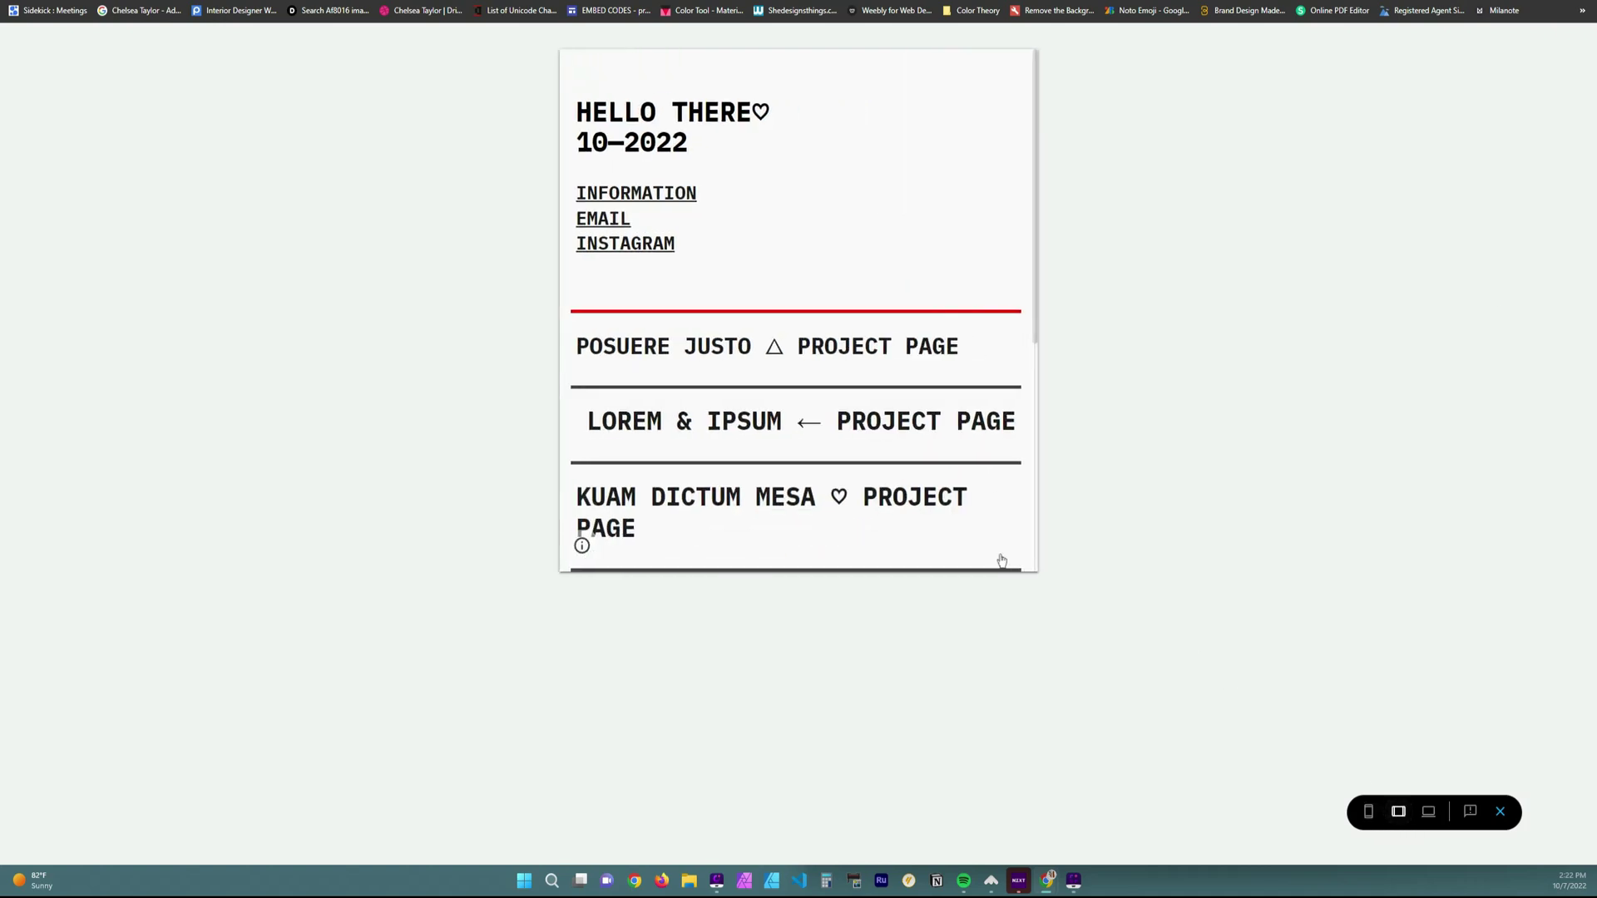
{"action": "left_click", "coordinate": [1369, 813]}
{"action": "key", "text": "super+Left"}
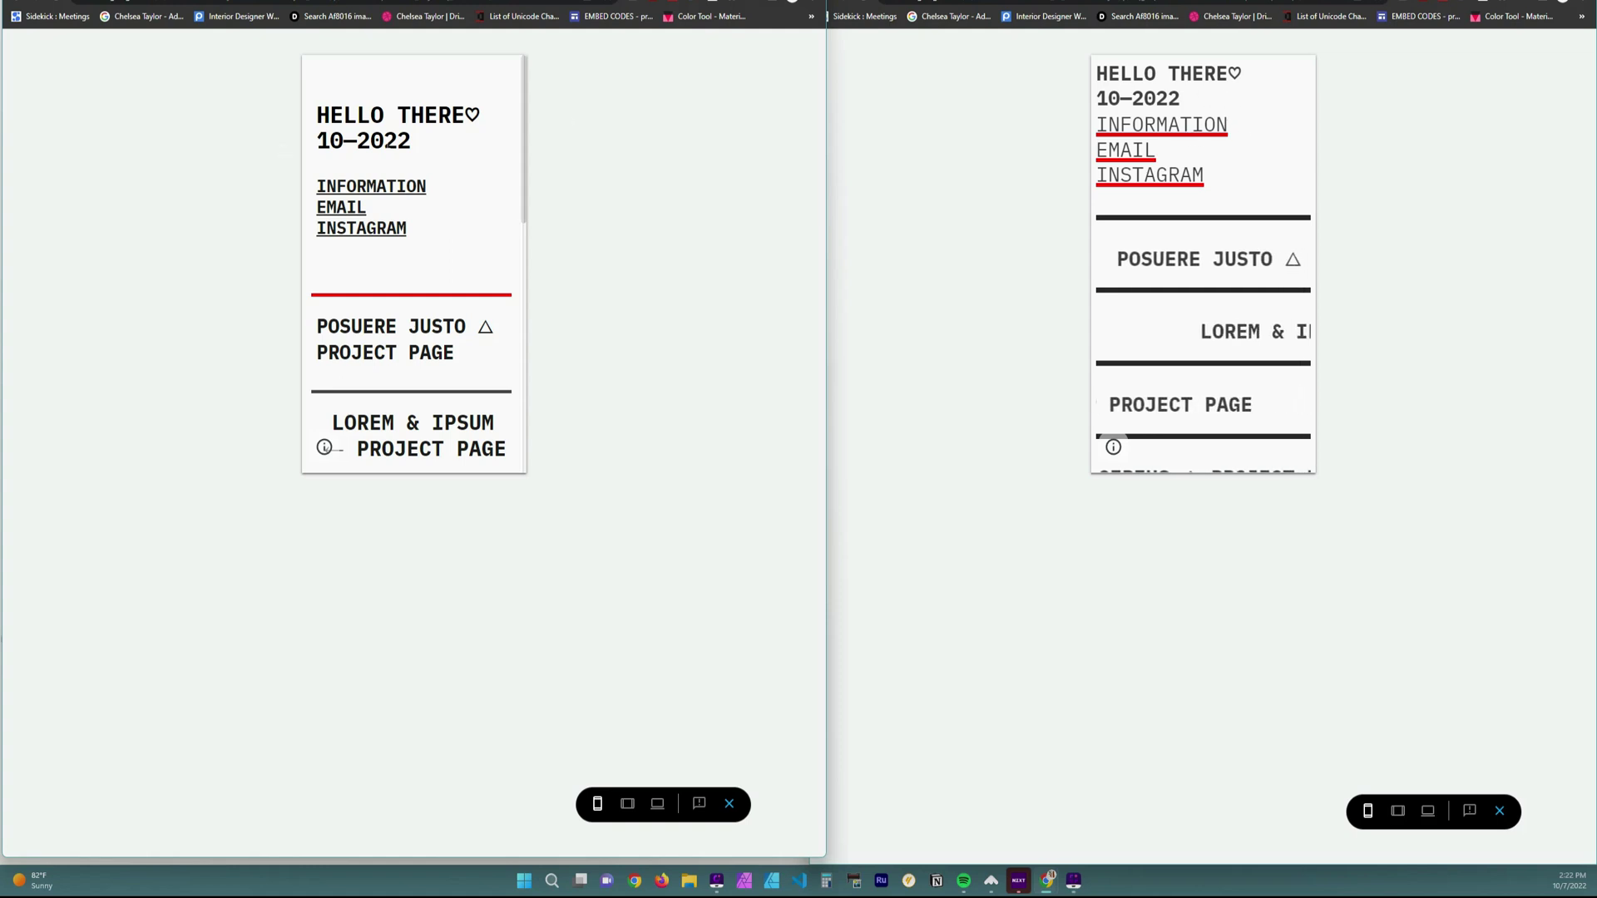
{"action": "left_click_drag", "start_coordinate": [1096, 73], "coordinate": [1191, 73]}
Review the HTML version's fonts, colours and an element in the CSS inspector, then maximize the no-code preview.
{"action": "left_click", "coordinate": [1458, 5]}
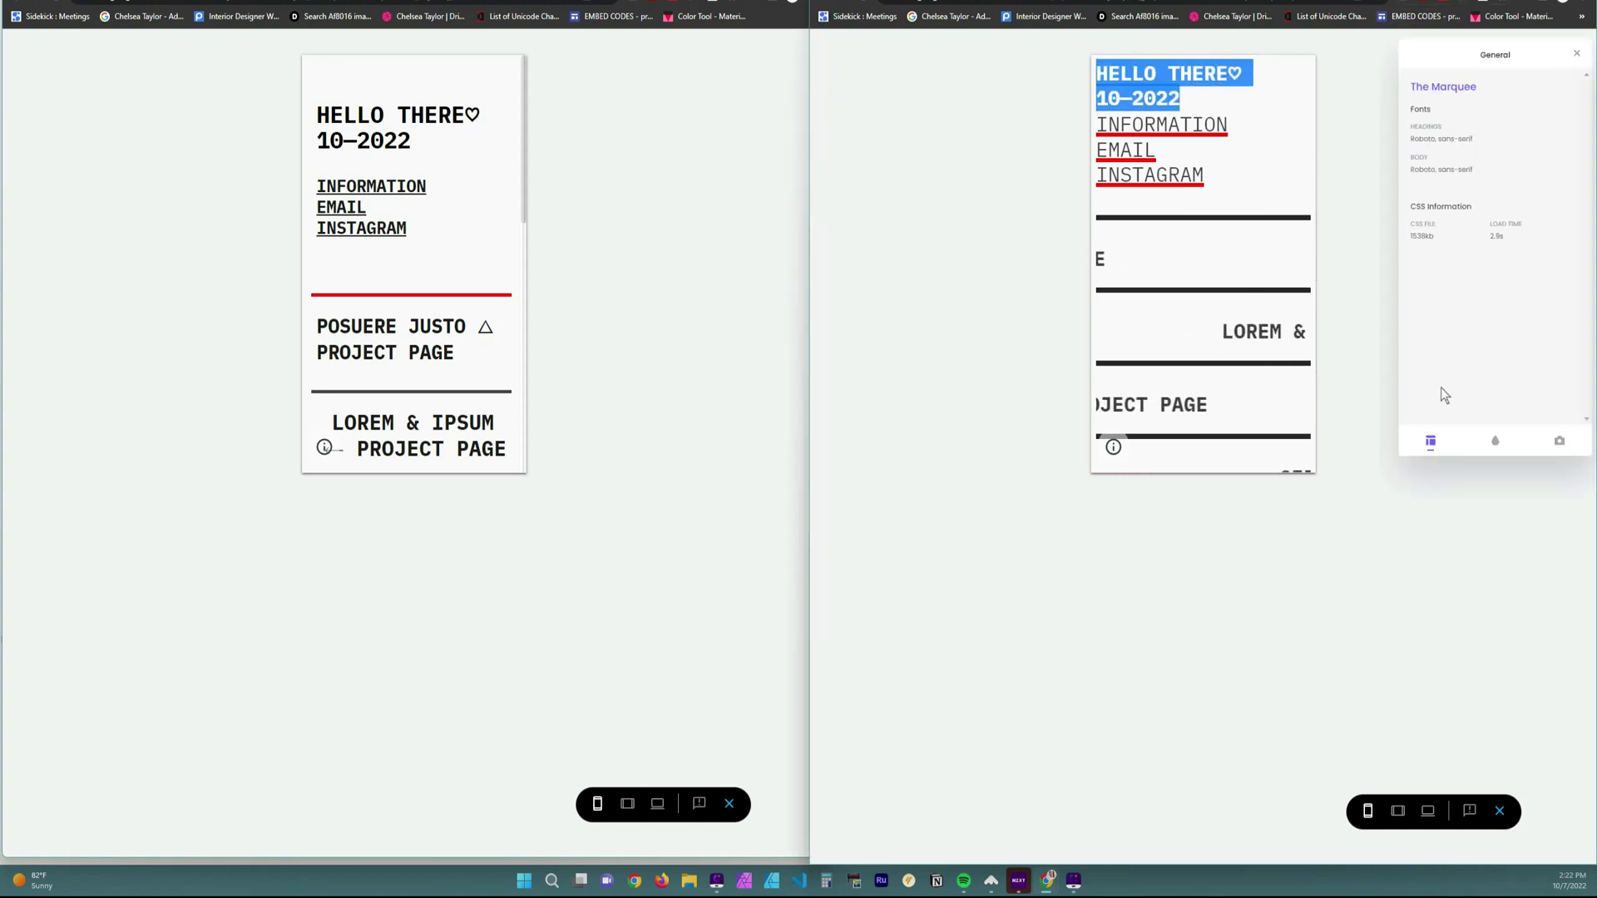
{"action": "left_click", "coordinate": [1462, 352]}
{"action": "left_click", "coordinate": [1495, 441]}
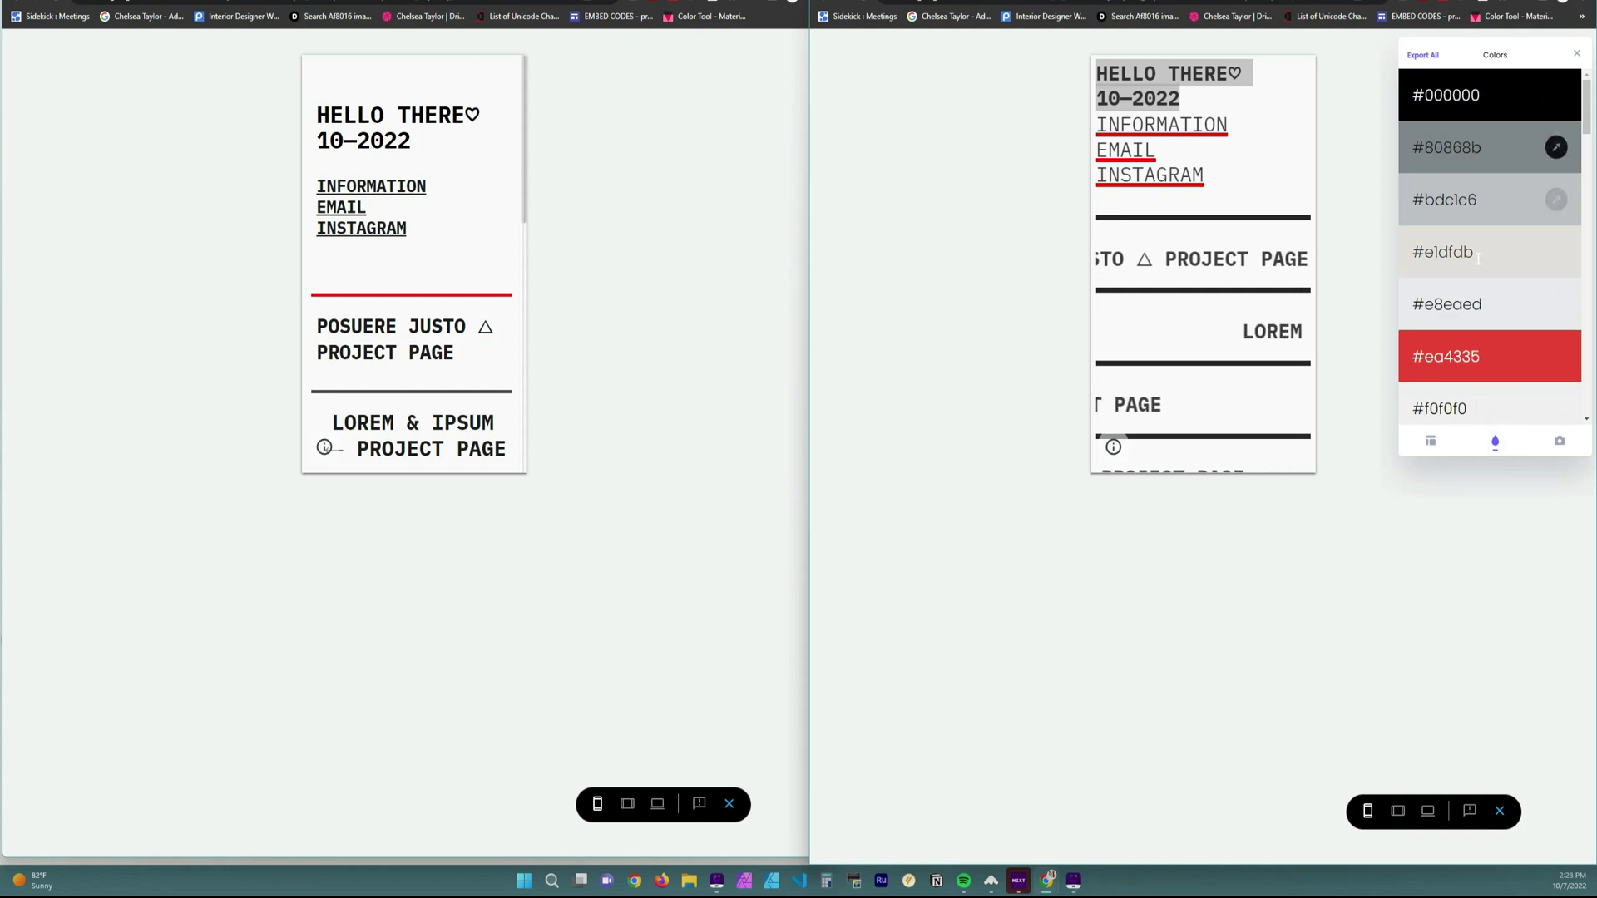
{"action": "scroll", "coordinate": [1479, 292], "scroll_direction": "down", "scroll_amount": 5}
{"action": "scroll", "coordinate": [1477, 291], "scroll_direction": "down", "scroll_amount": 5}
{"action": "scroll", "coordinate": [1477, 291], "scroll_direction": "up", "scroll_amount": 2}
{"action": "left_click", "coordinate": [1044, 435]}
{"action": "left_click", "coordinate": [671, 356]}
{"action": "key", "text": "super+Up"}
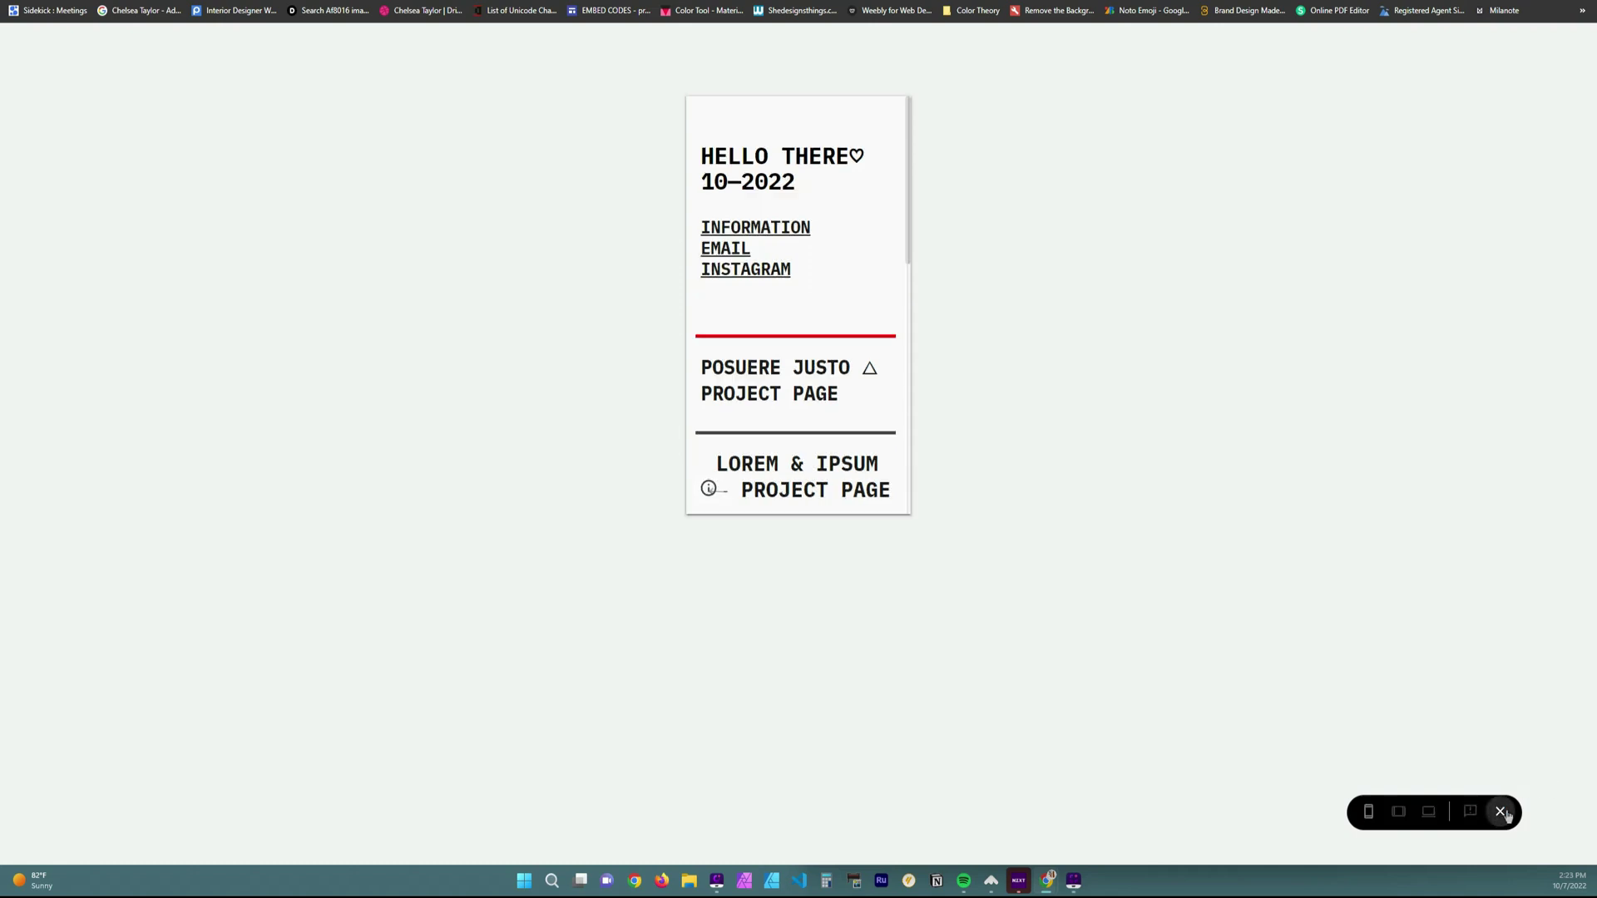
Exit the preview and snap the no-code Marquee editor to the left half of the screen.
{"action": "left_click", "coordinate": [1500, 811]}
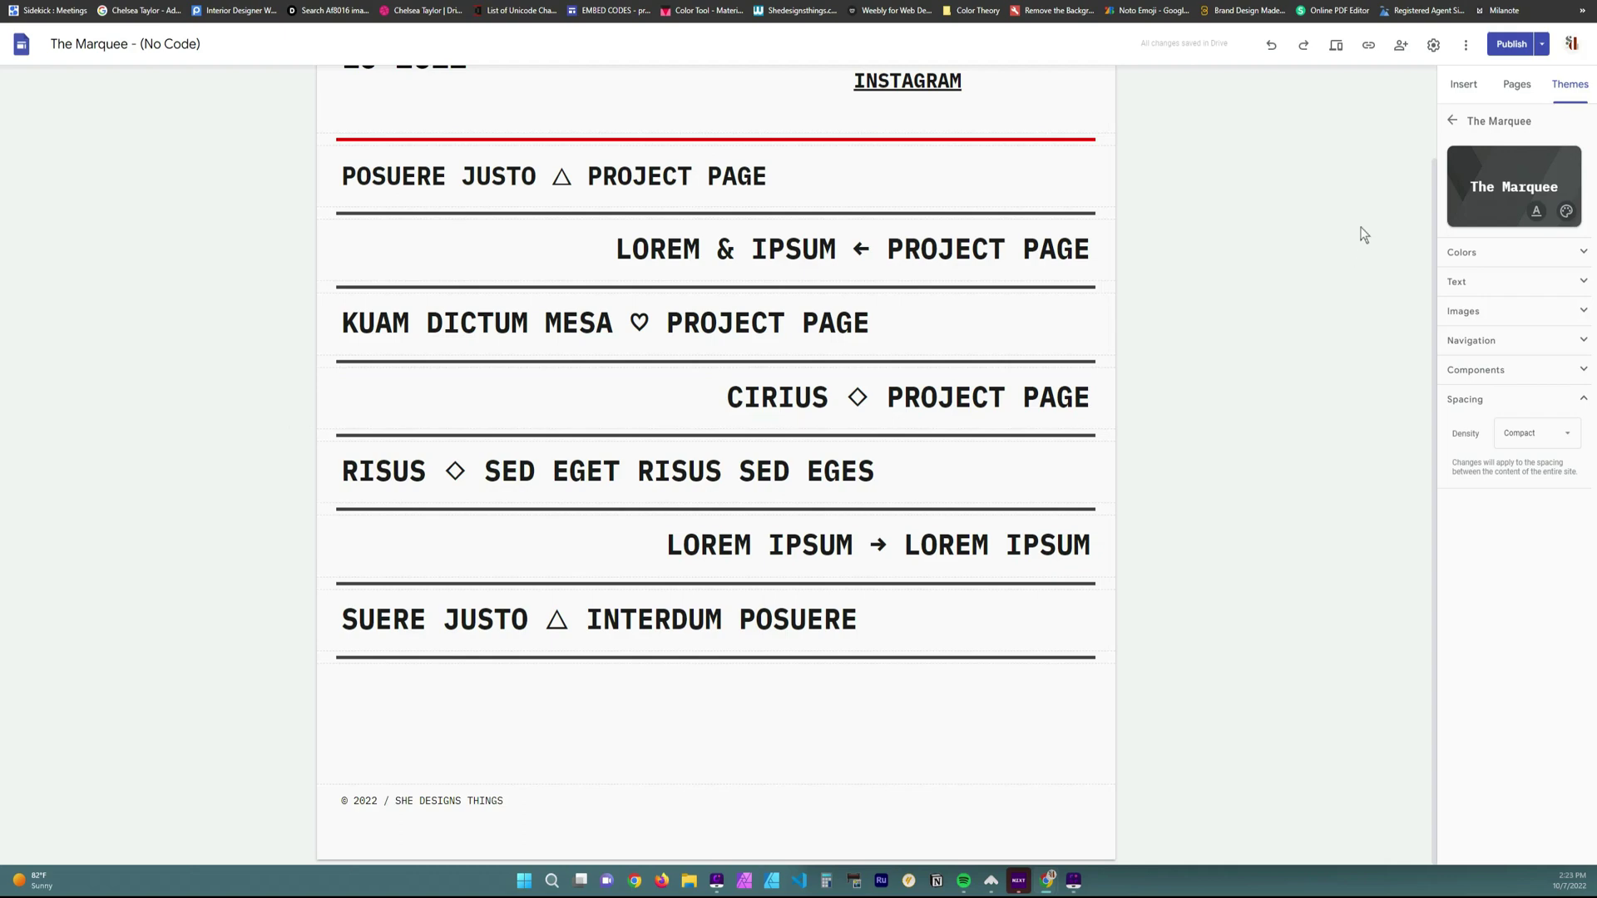
{"action": "key", "text": "super+Left"}
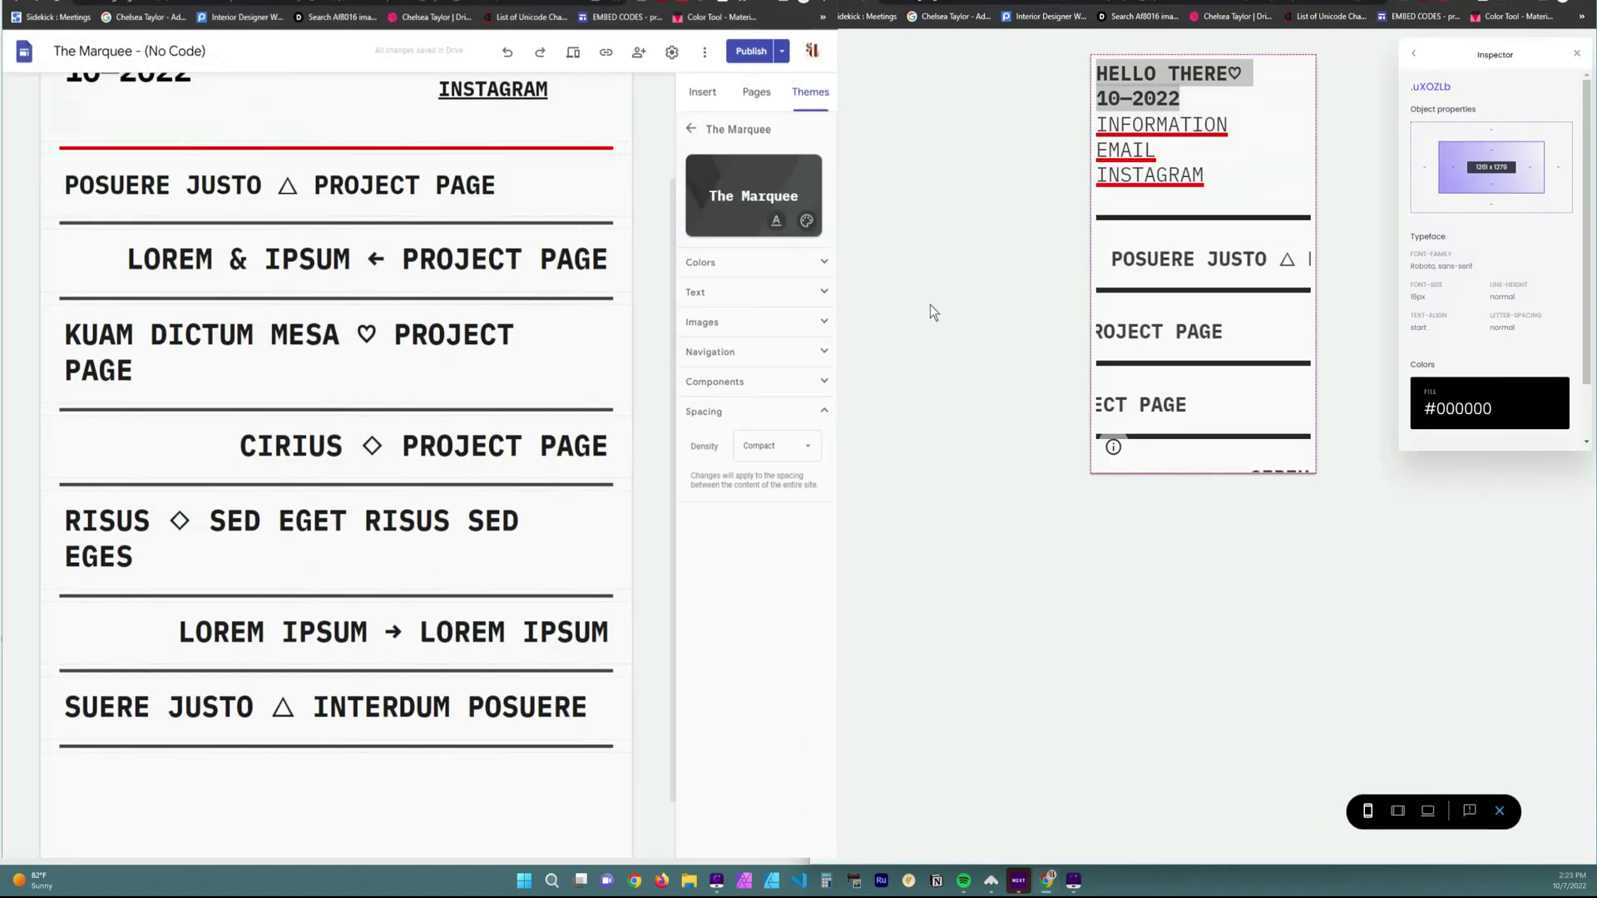
{"action": "left_click", "coordinate": [1500, 811]}
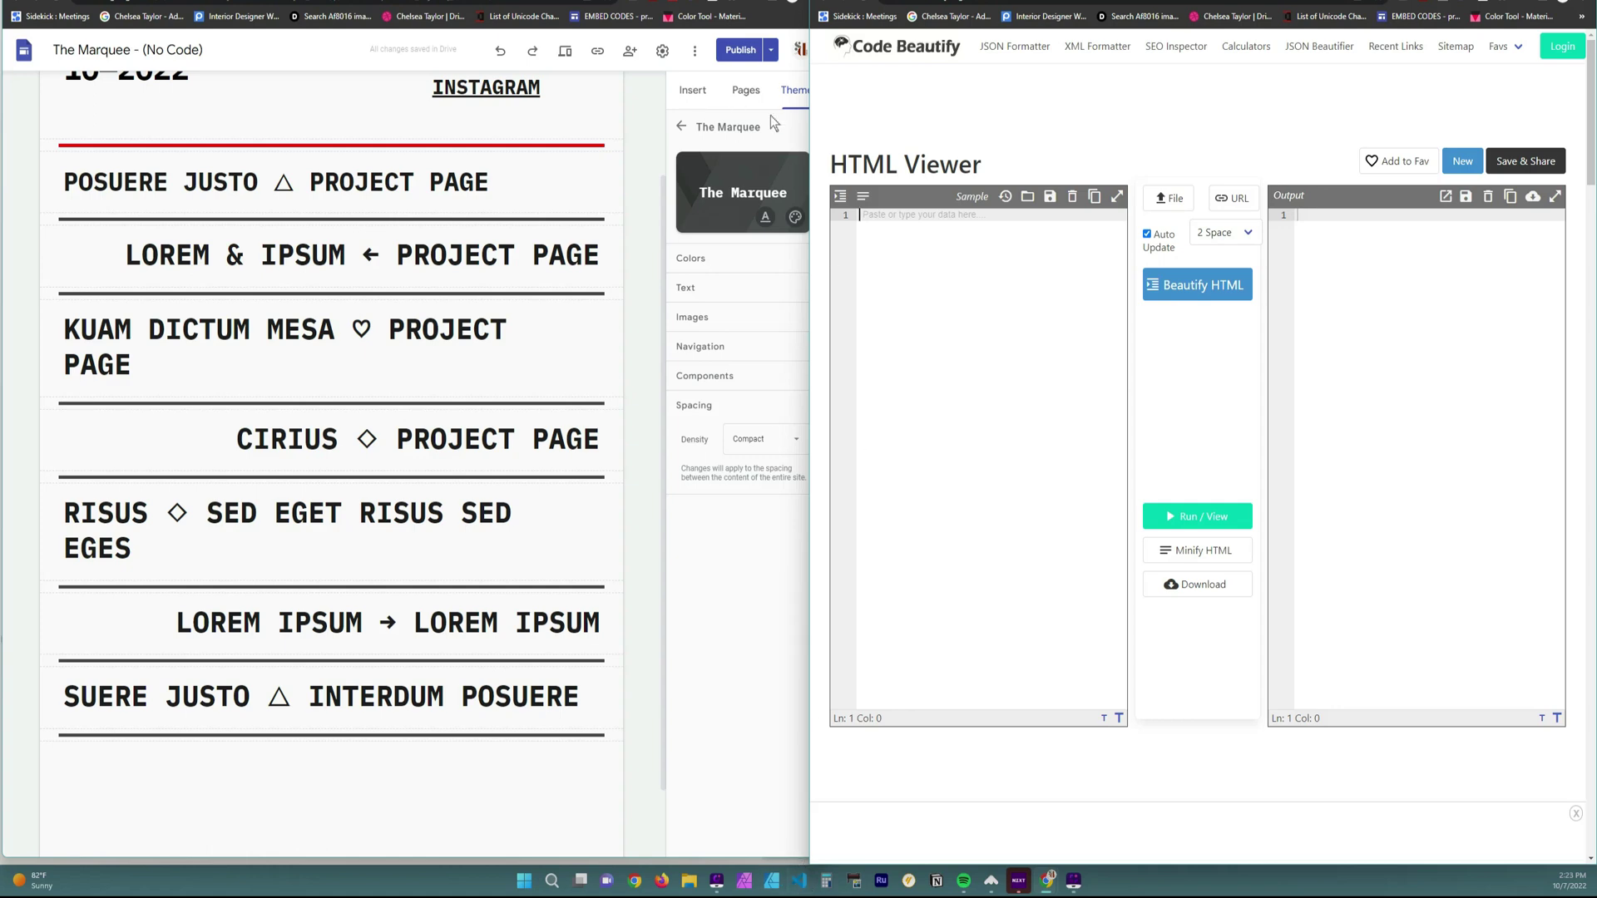
Paste the marquee HTML code into the Code Beautify HTML Viewer and review it from the top.
{"action": "right_click", "coordinate": [908, 214]}
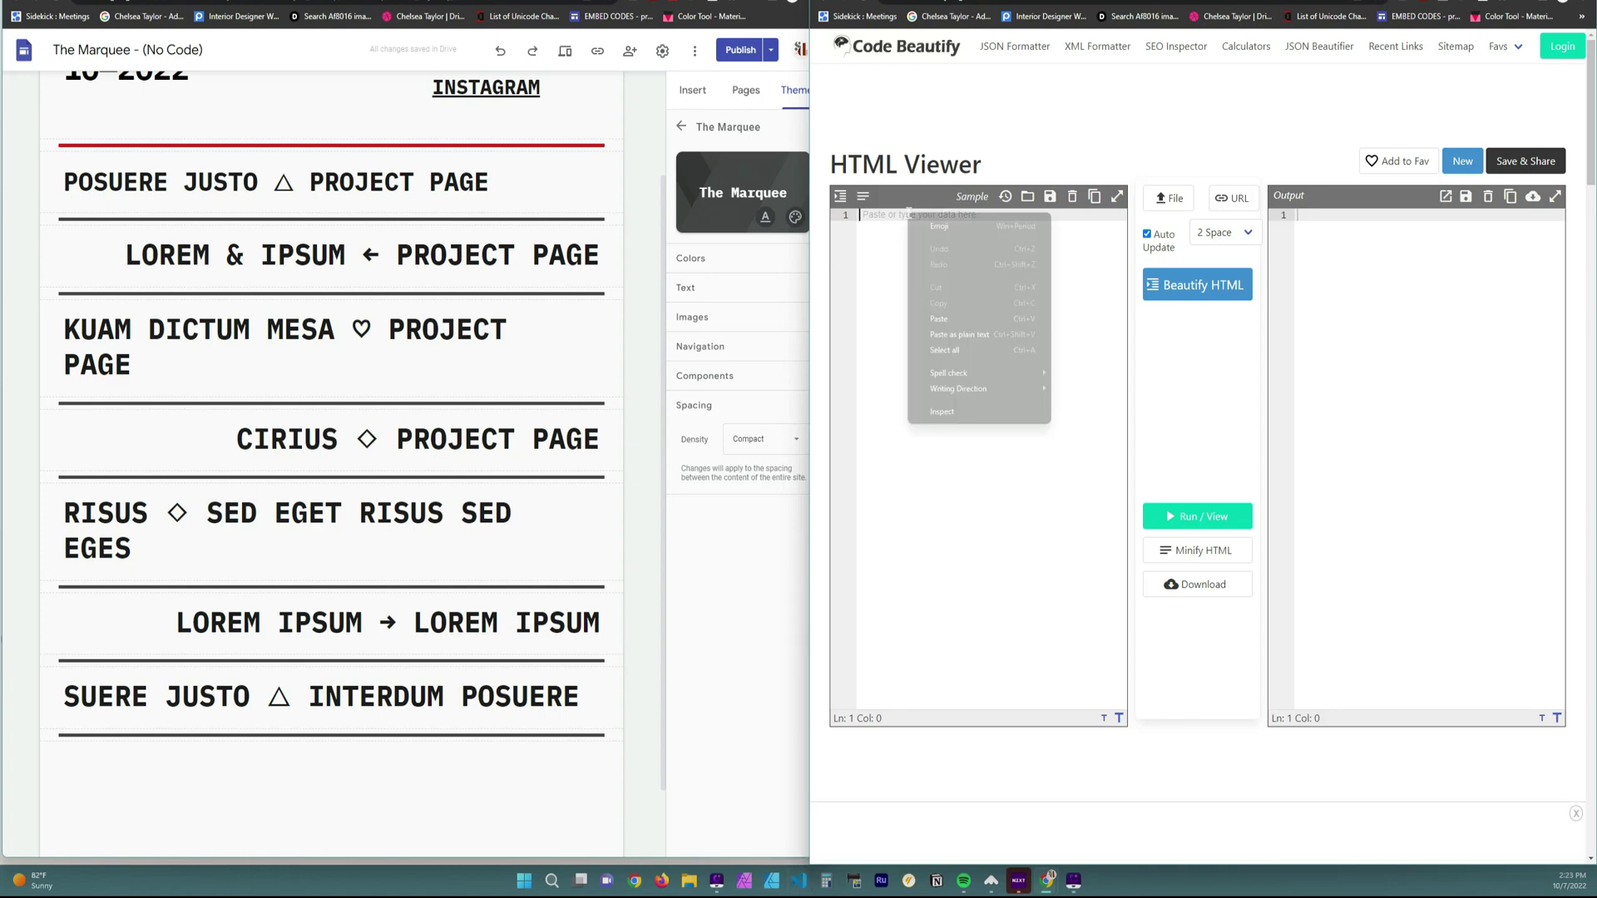
{"action": "left_click", "coordinate": [972, 319]}
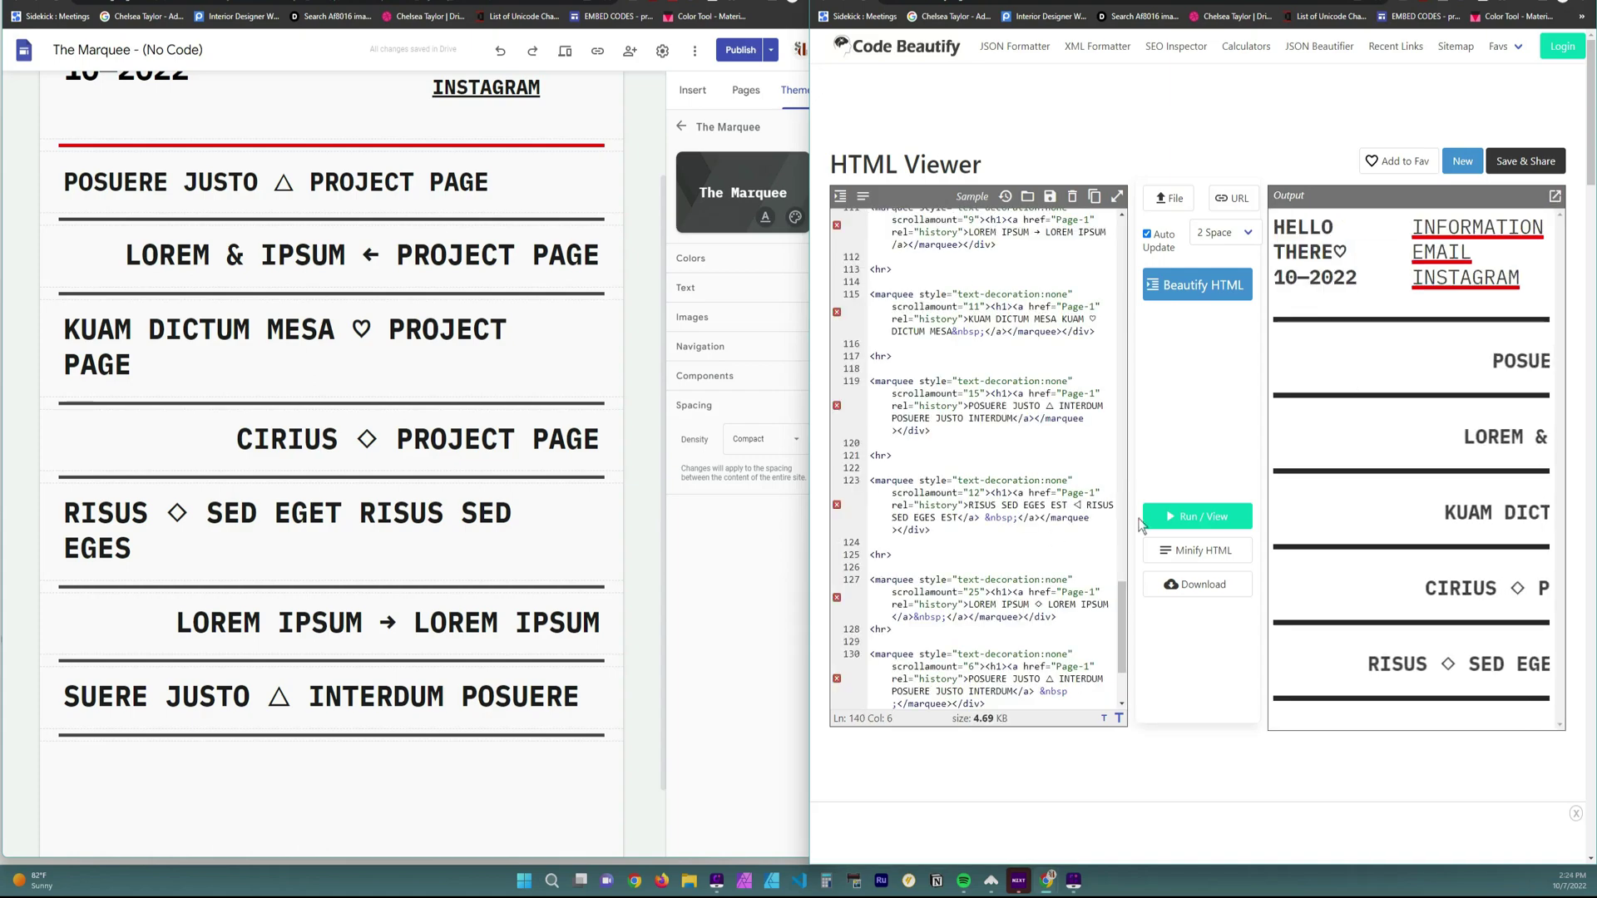
{"action": "scroll", "coordinate": [977, 457], "scroll_direction": "up", "scroll_amount": 15}
{"action": "scroll", "coordinate": [977, 457], "scroll_direction": "up", "scroll_amount": 4}
{"action": "scroll", "coordinate": [1434, 350], "scroll_direction": "up", "scroll_amount": 2}
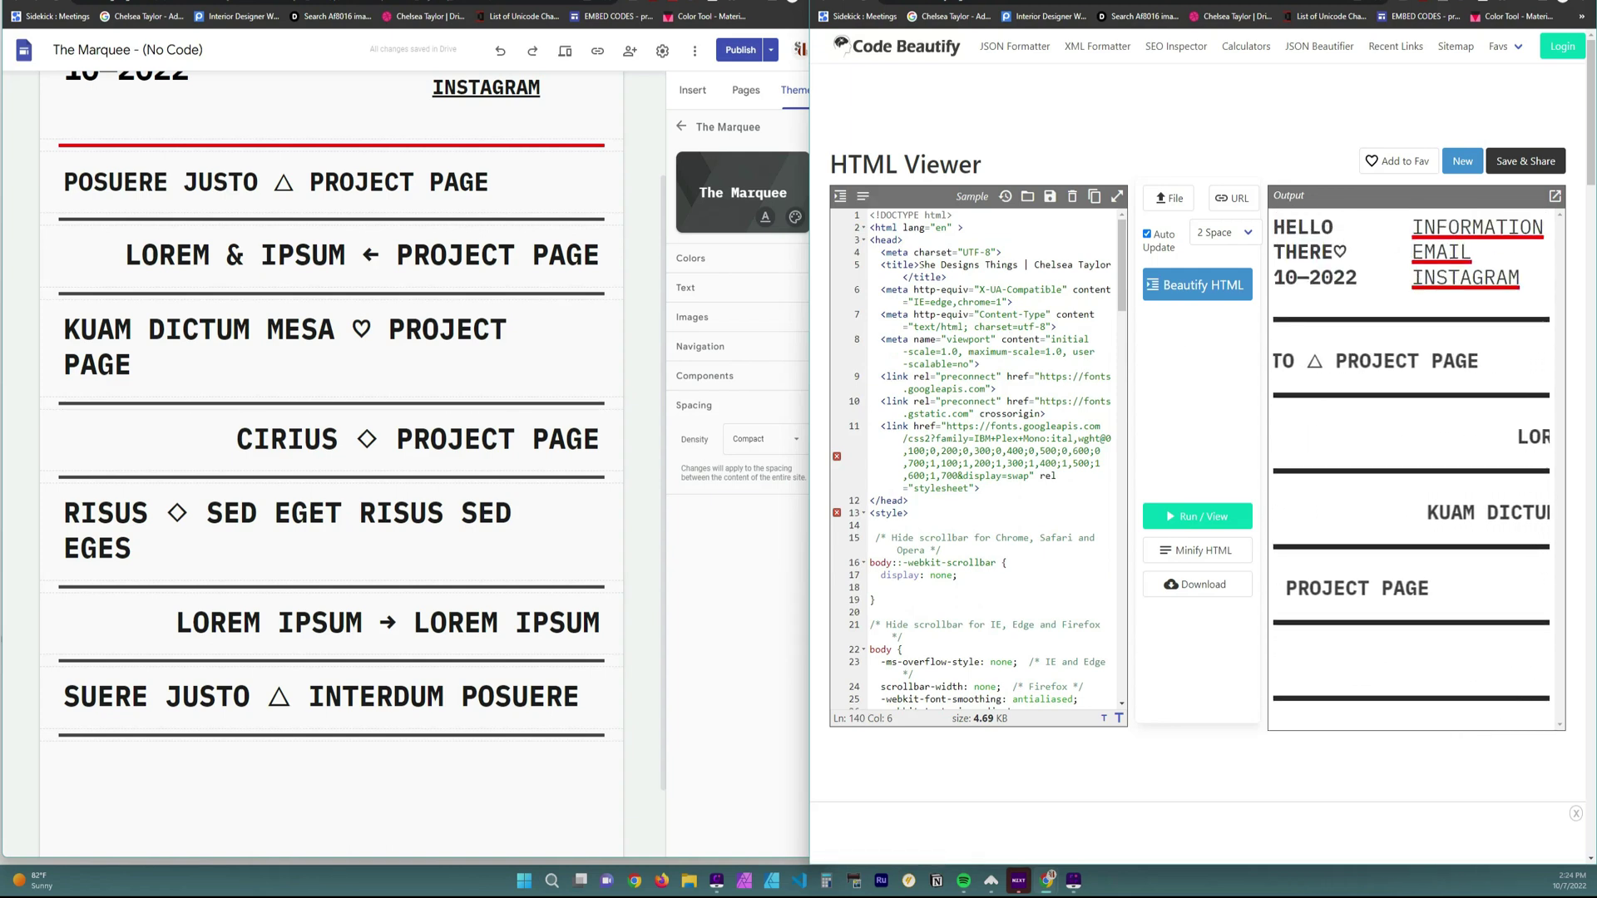
Select the page title on line 5, then return to both Google Sites editors side by side.
{"action": "left_click_drag", "start_coordinate": [919, 265], "coordinate": [1109, 264]}
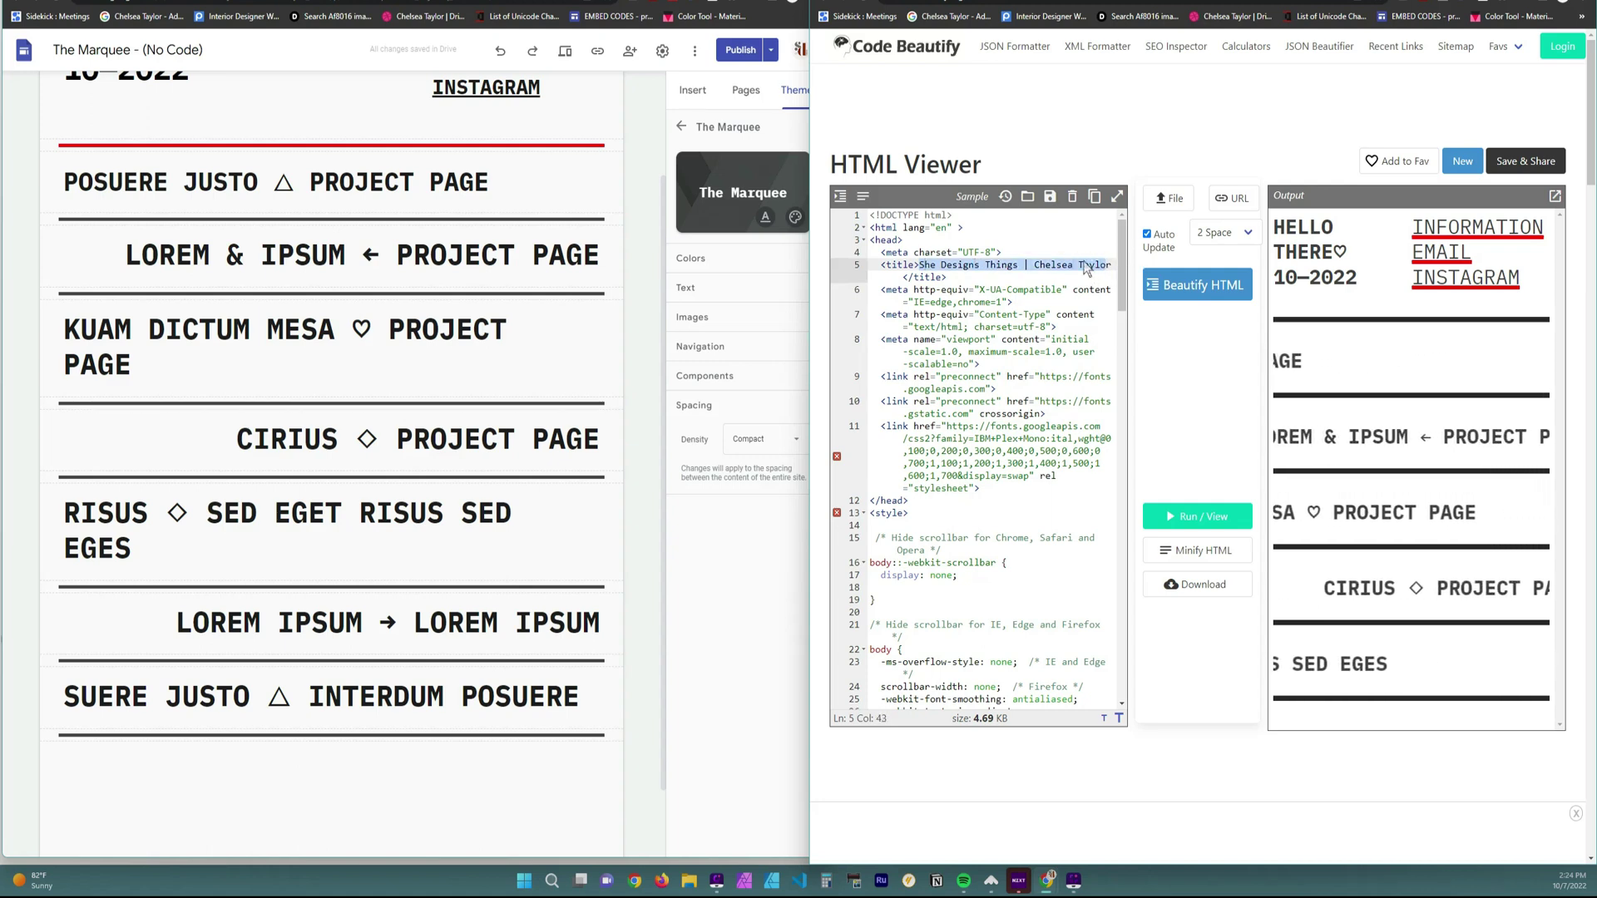
{"action": "key", "text": "ctrl+t"}
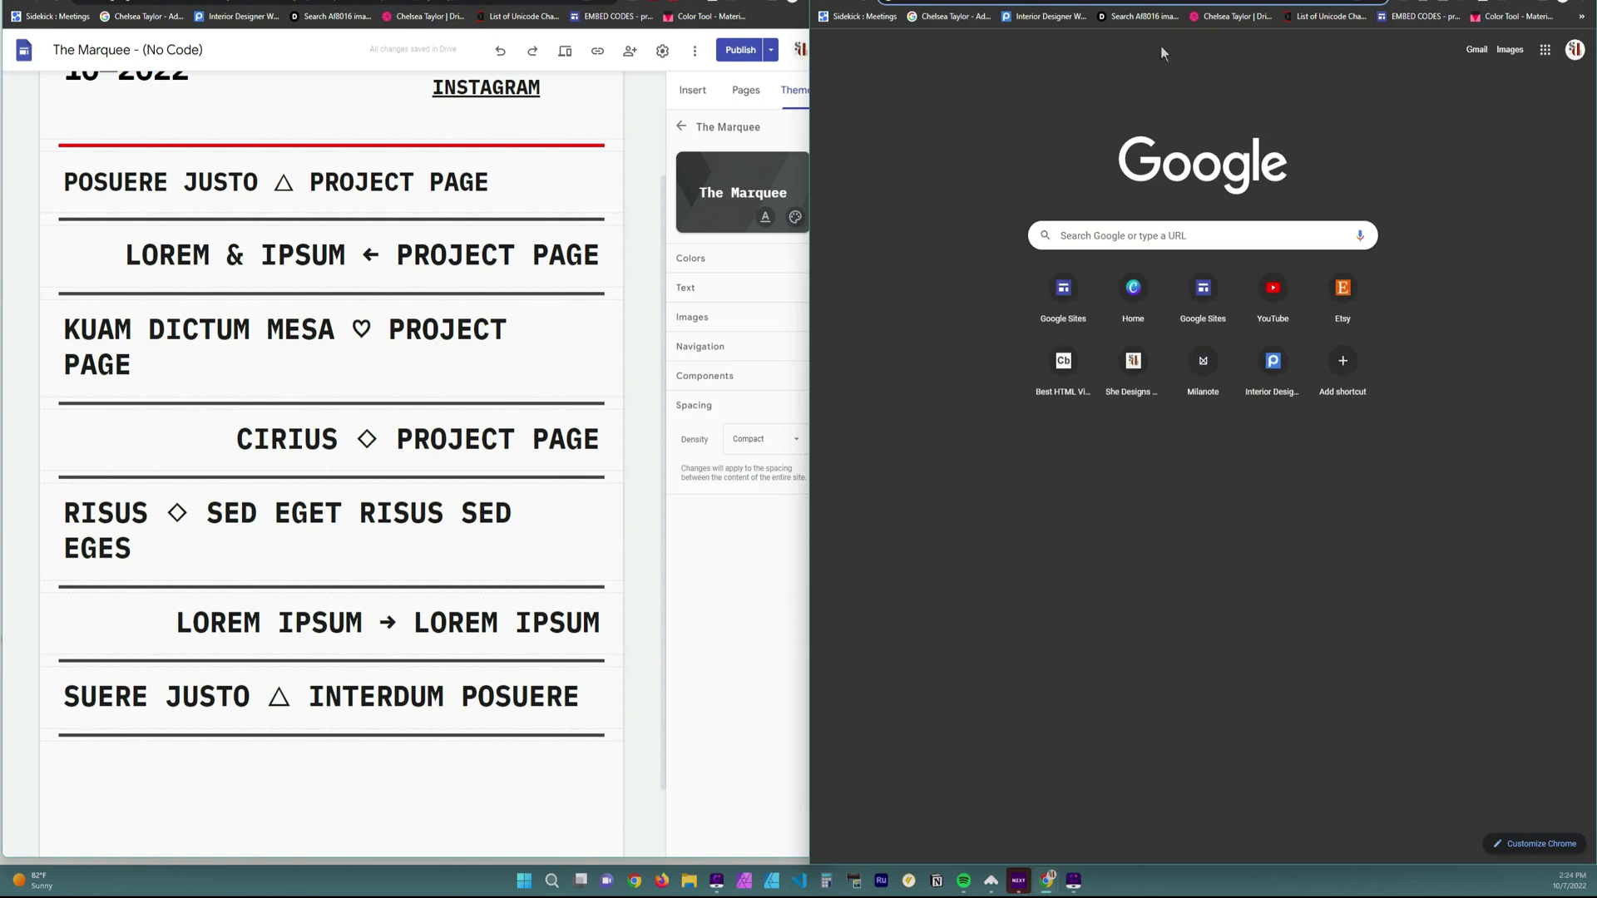
{"action": "key", "text": "ctrl+w"}
{"action": "scroll", "coordinate": [977, 457], "scroll_direction": "down", "scroll_amount": 2}
{"action": "scroll", "coordinate": [977, 457], "scroll_direction": "up", "scroll_amount": 2}
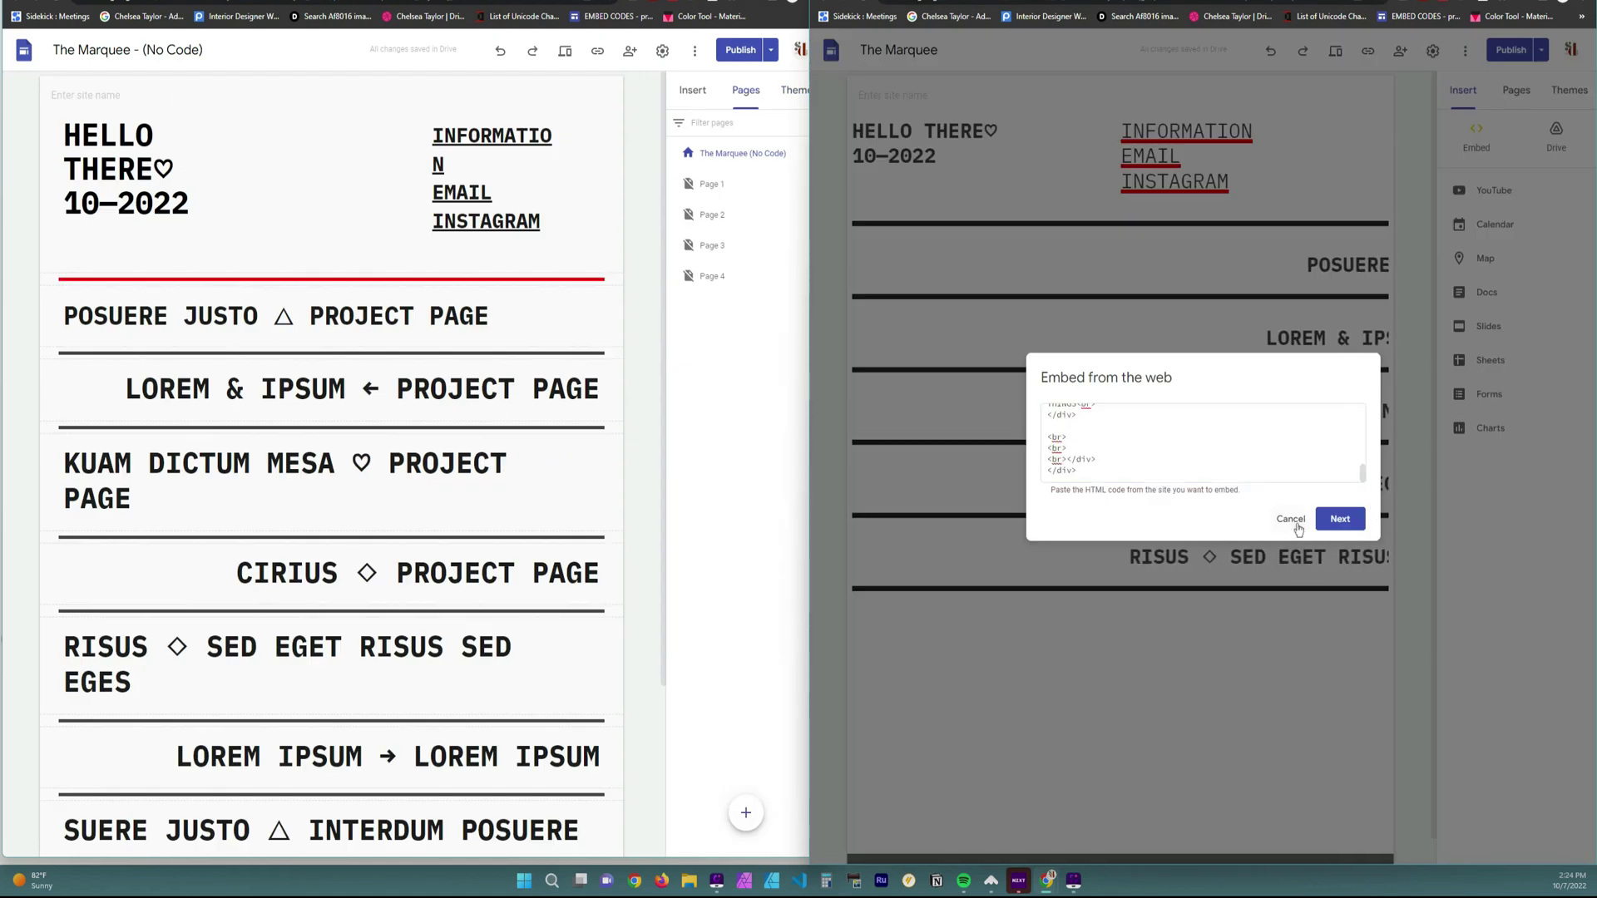
{"action": "left_click", "coordinate": [1287, 519]}
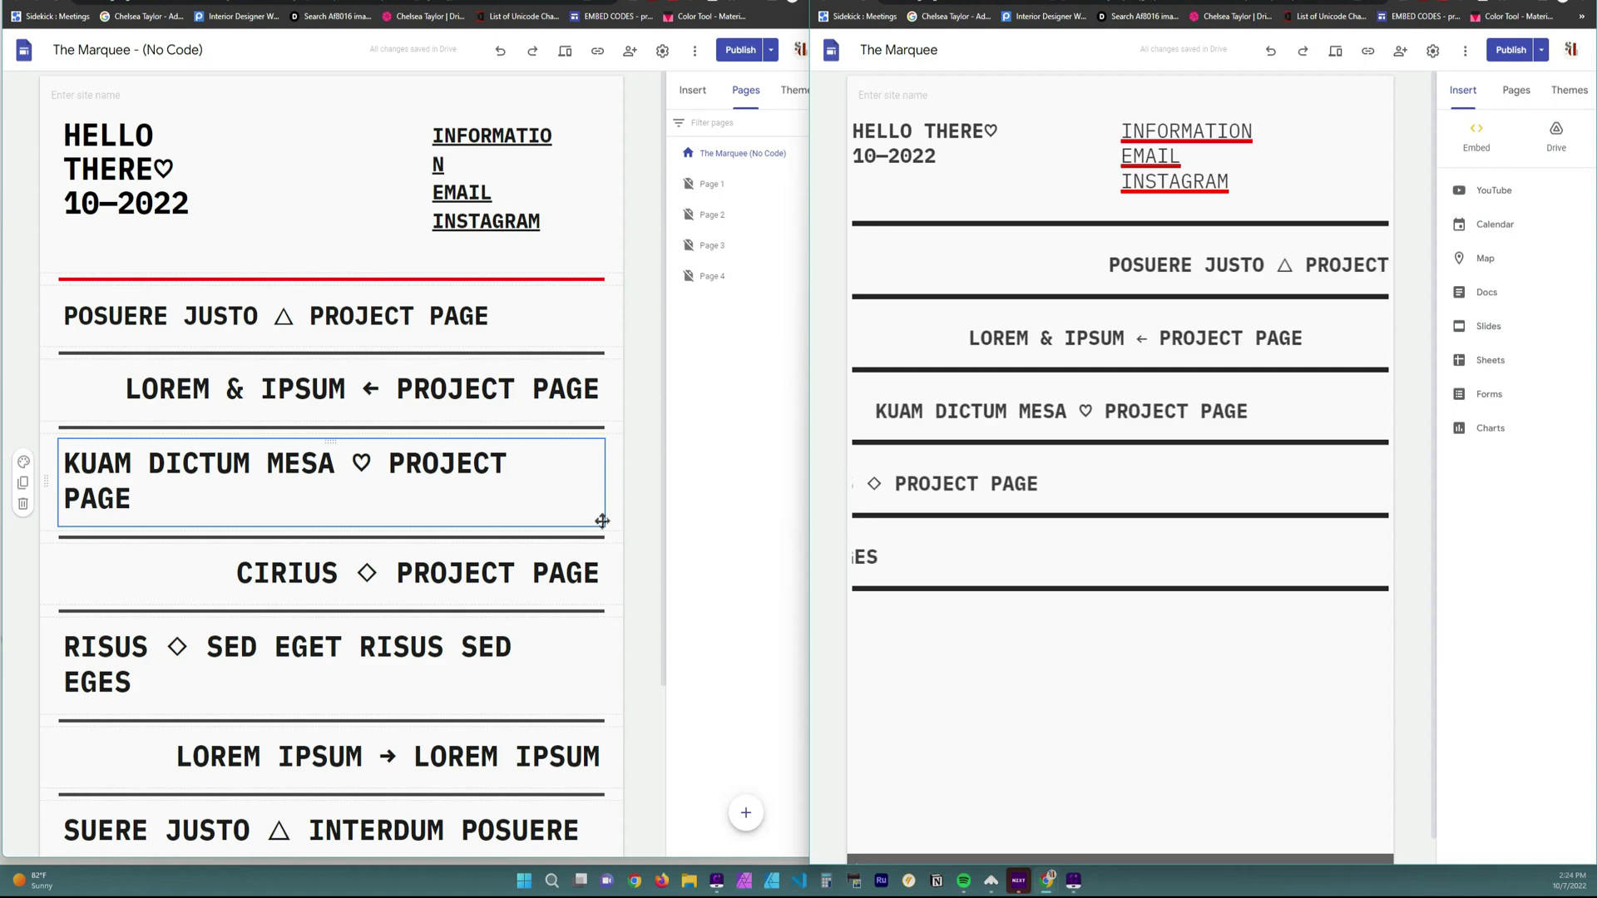
Open Page 2 of the no-code Marquee site and scroll down its project layout.
{"action": "left_click", "coordinate": [726, 218]}
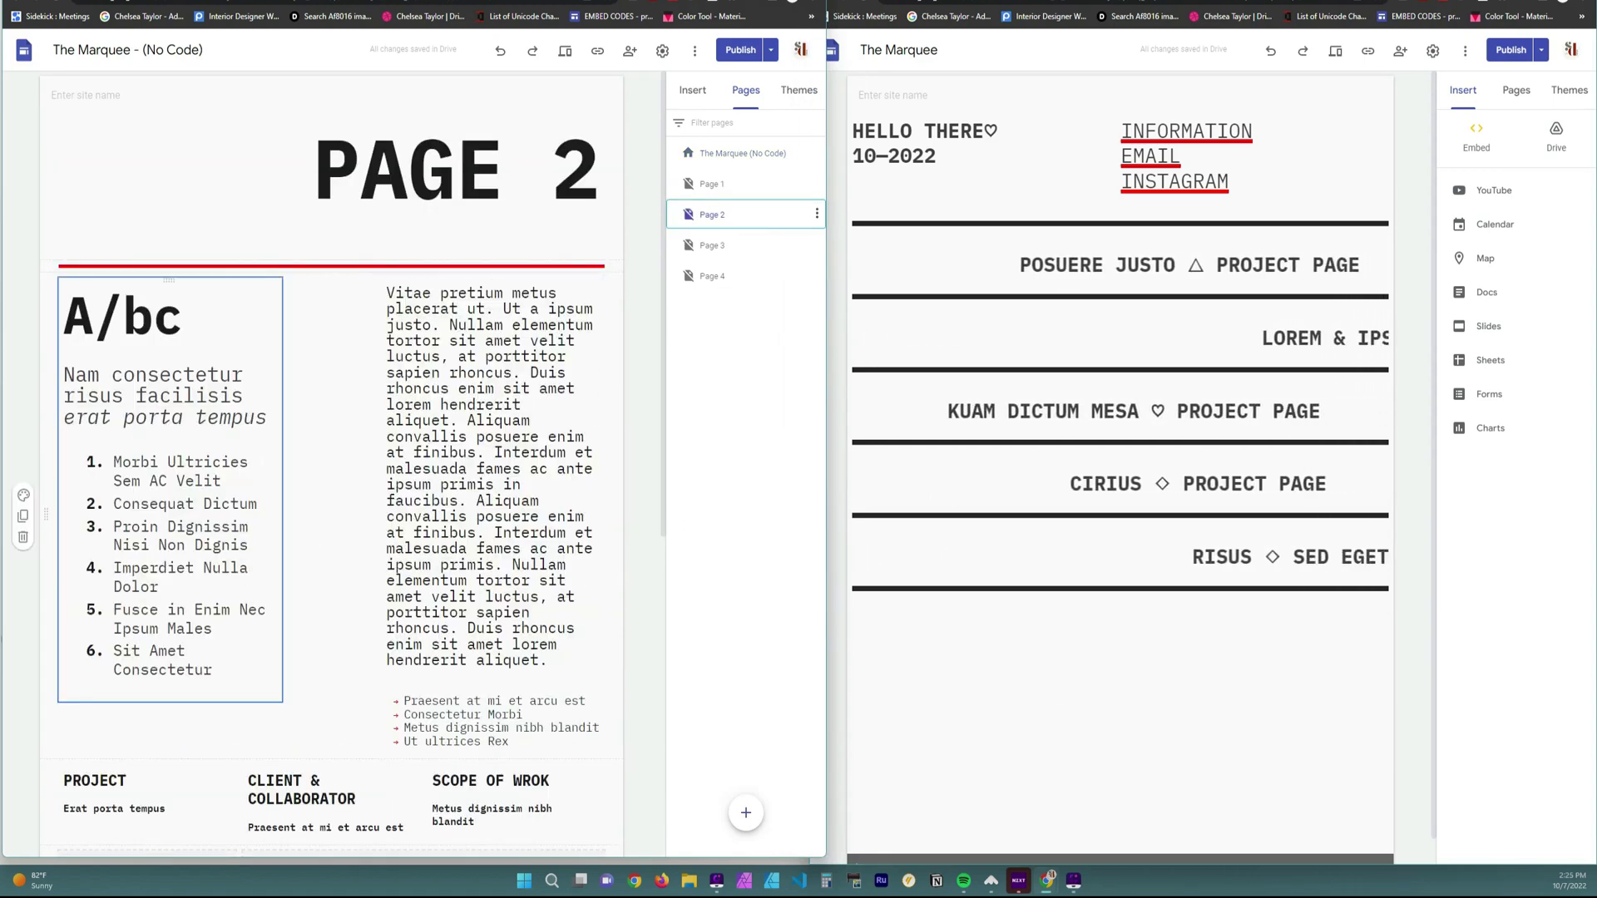
{"action": "scroll", "coordinate": [208, 499], "scroll_direction": "down", "scroll_amount": 1}
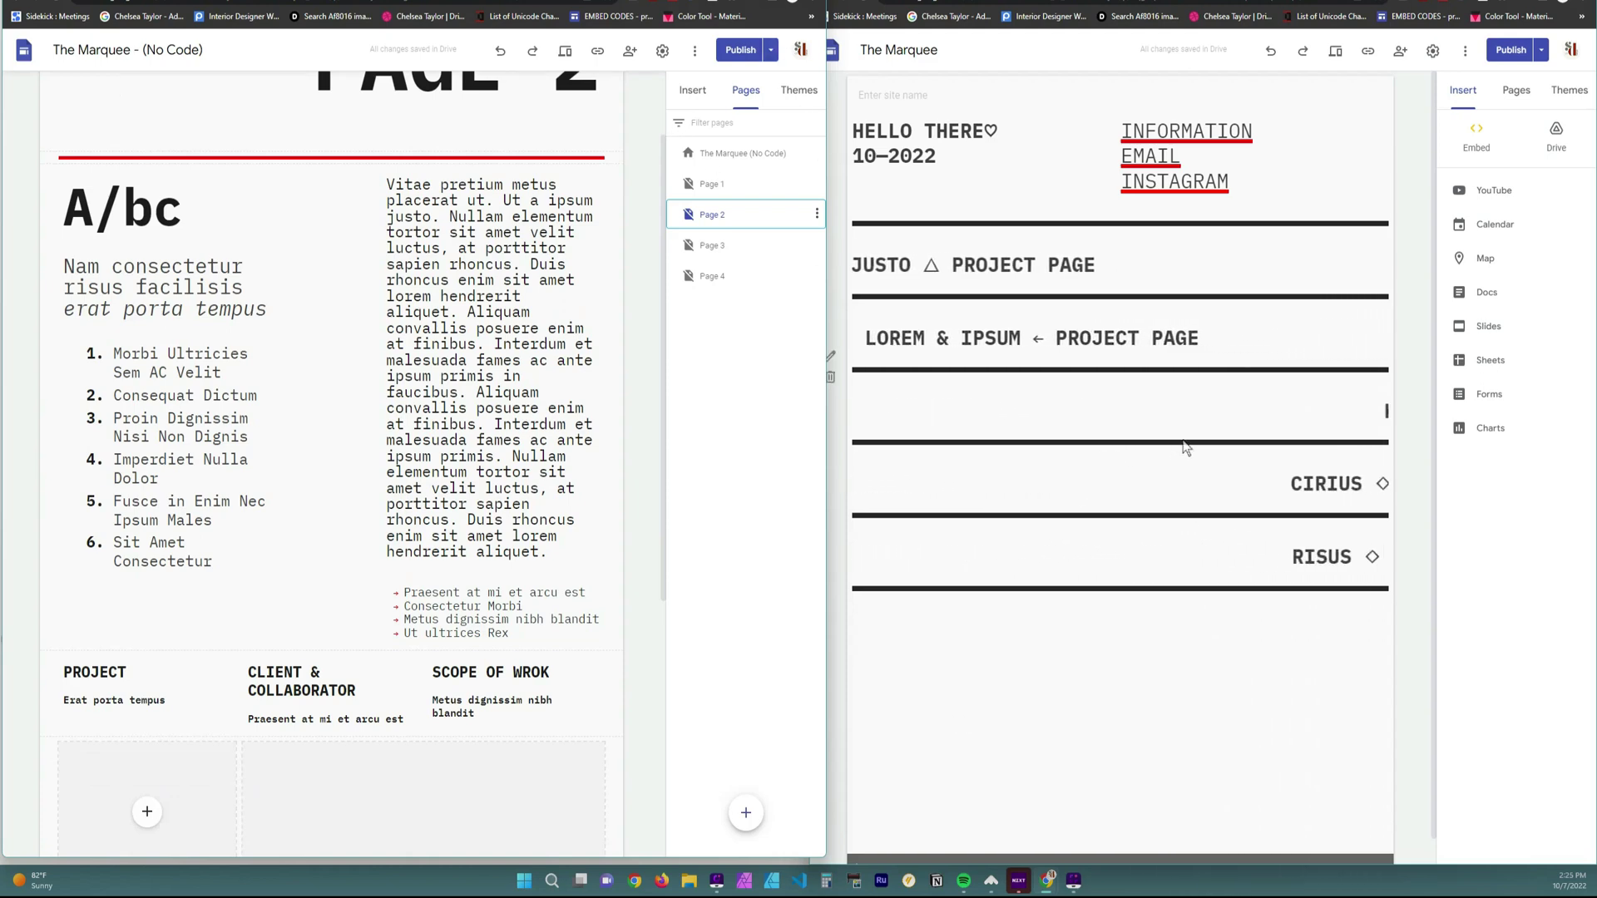